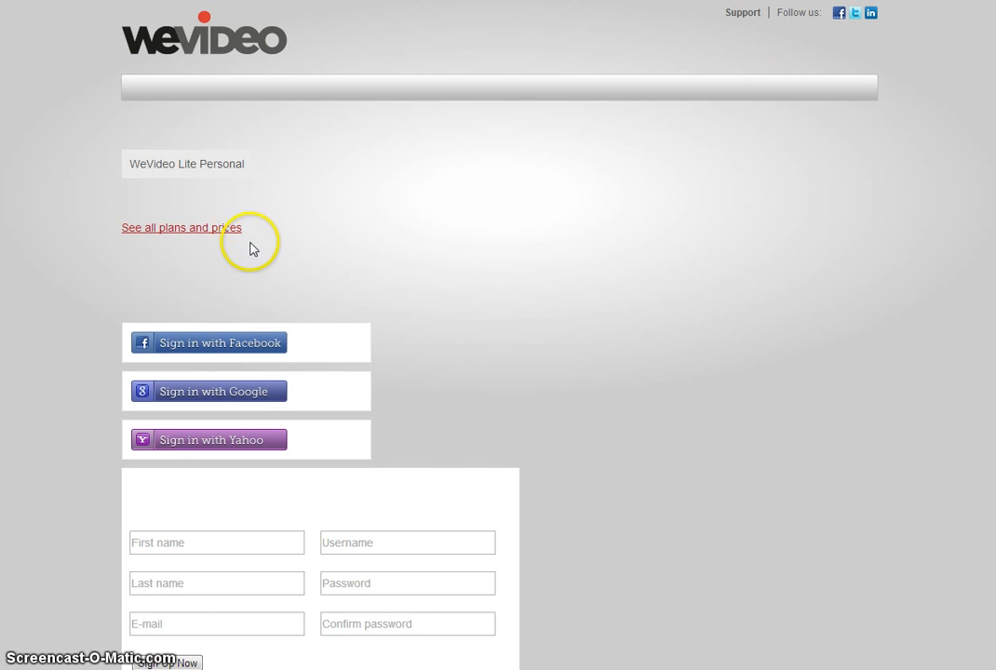
# Step: Go to the Education plans, choose the free Lite plan and start filling in the sign-up e-mail
pyautogui.click(219, 230)
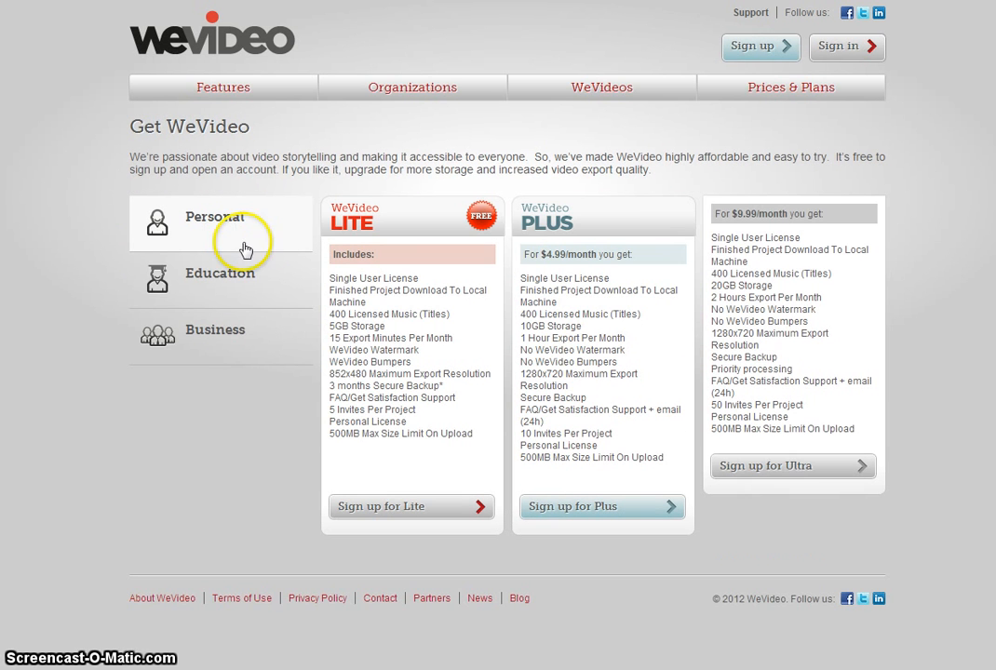
pyautogui.click(215, 276)
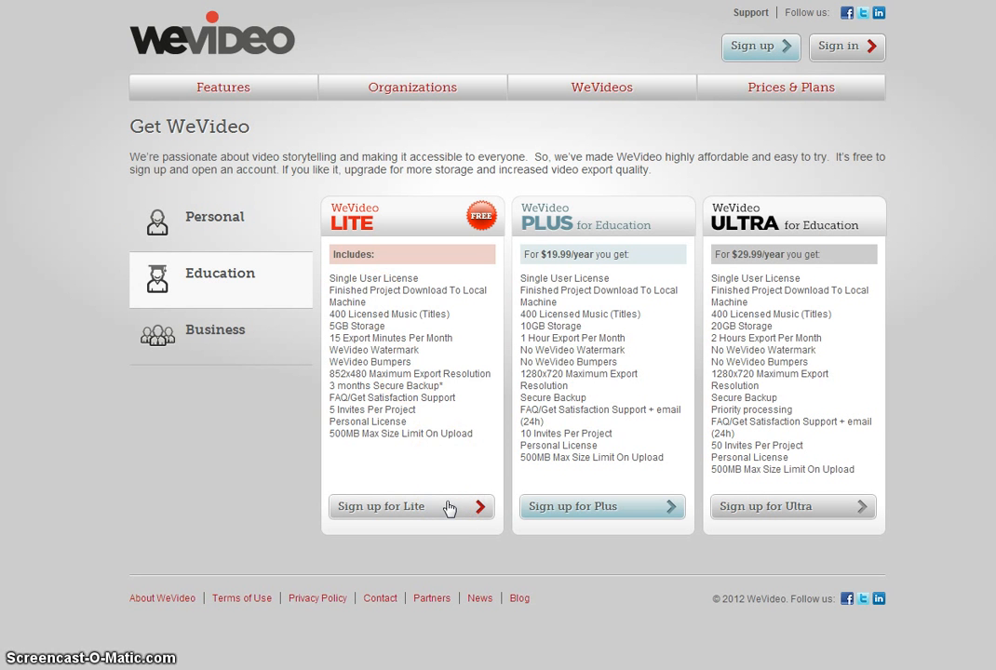
pyautogui.click(449, 508)
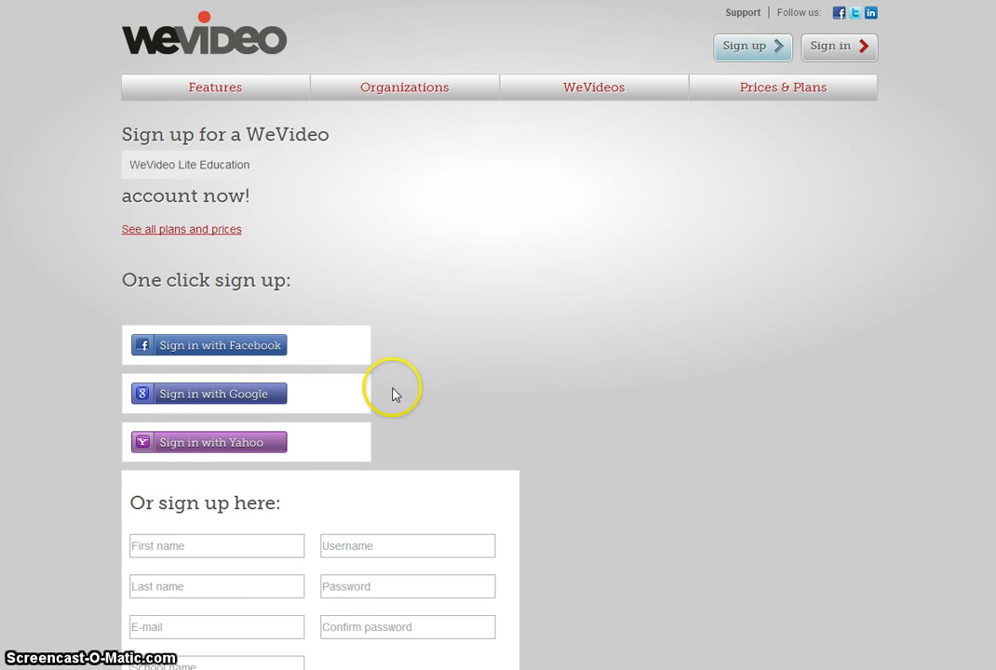
pyautogui.scroll(-2, 389, 391)
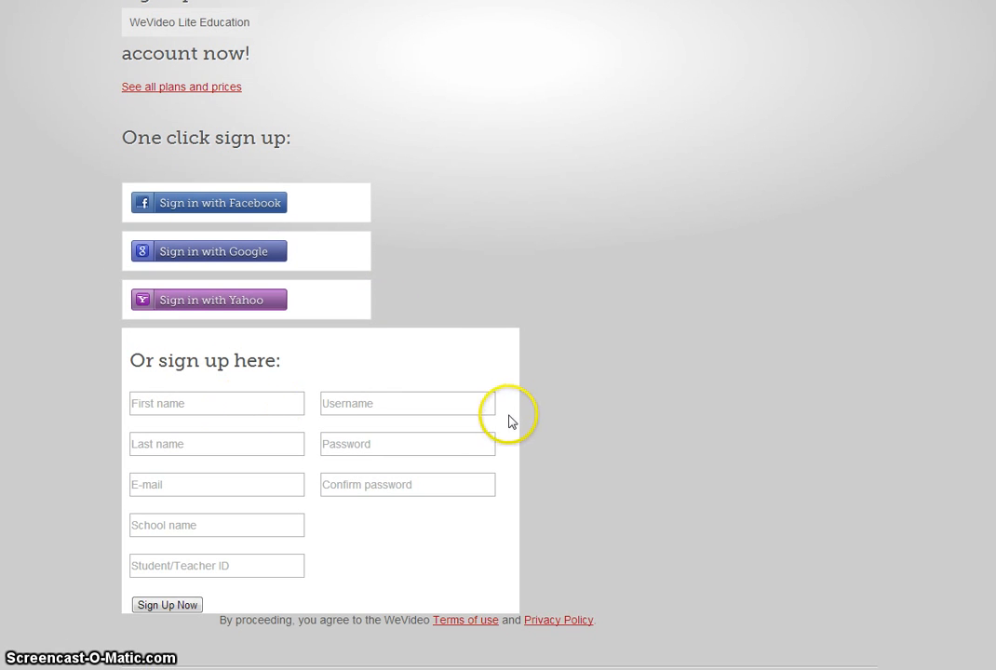
pyautogui.click(209, 486)
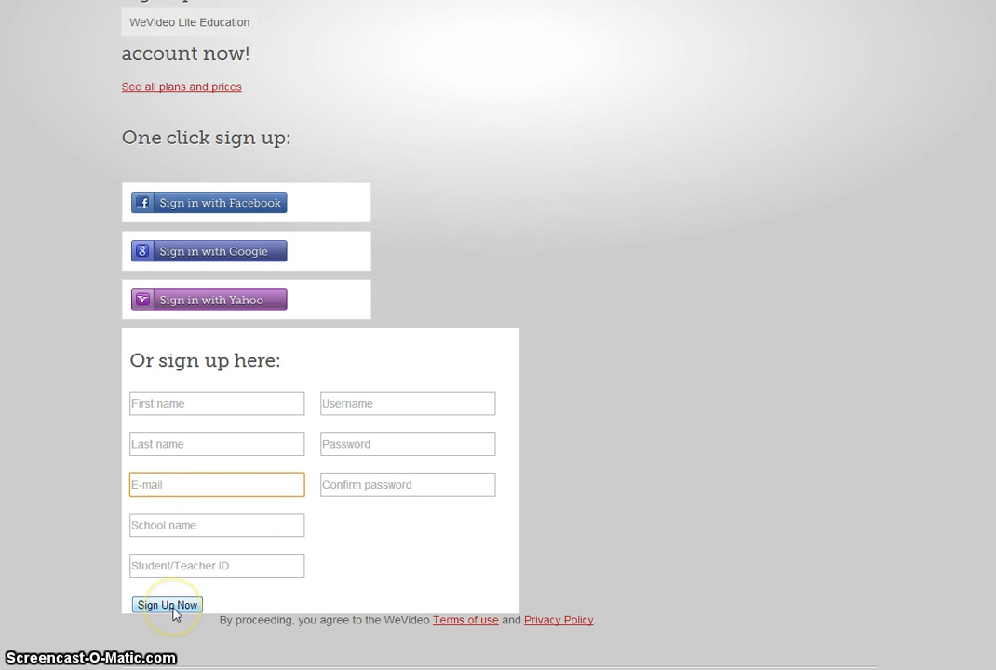
pyautogui.scroll(3, 741, 520)
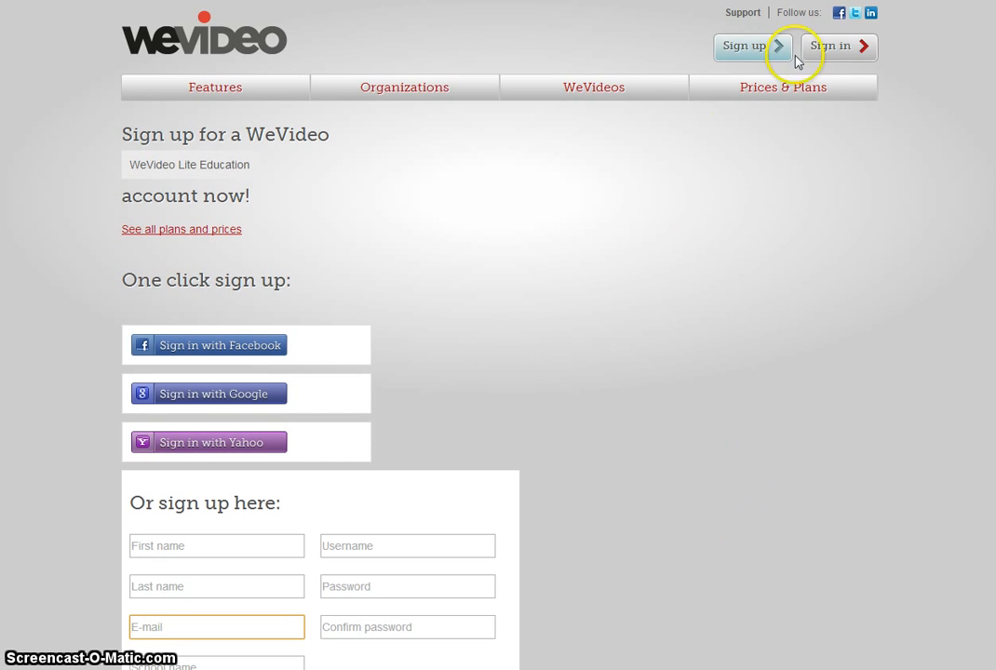
# Step: Sign in to the existing WeVideo account with its username and password
pyautogui.click(819, 56)
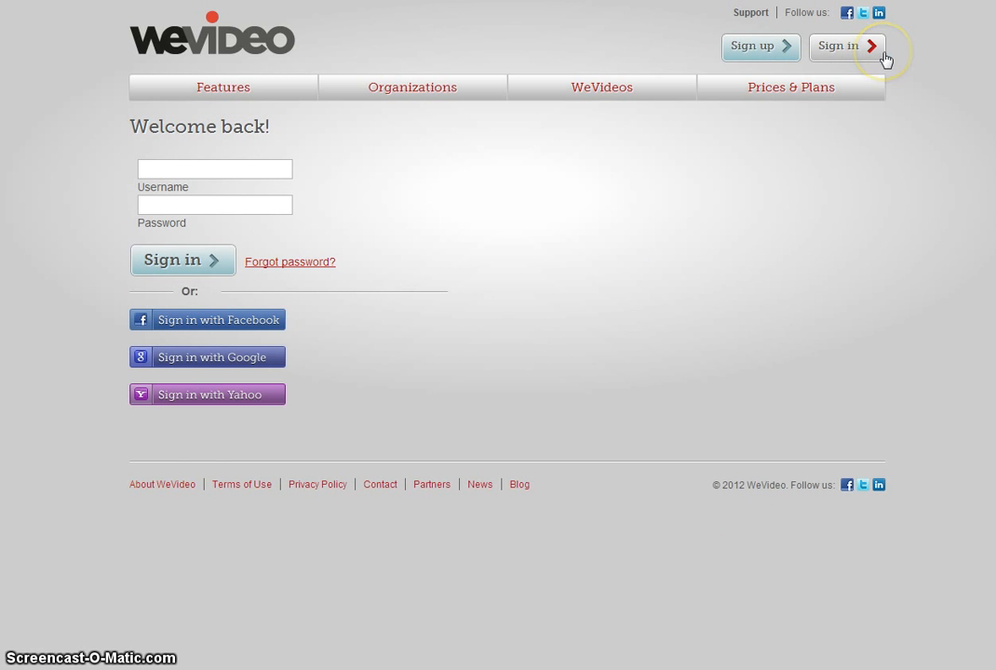
pyautogui.click(280, 170)
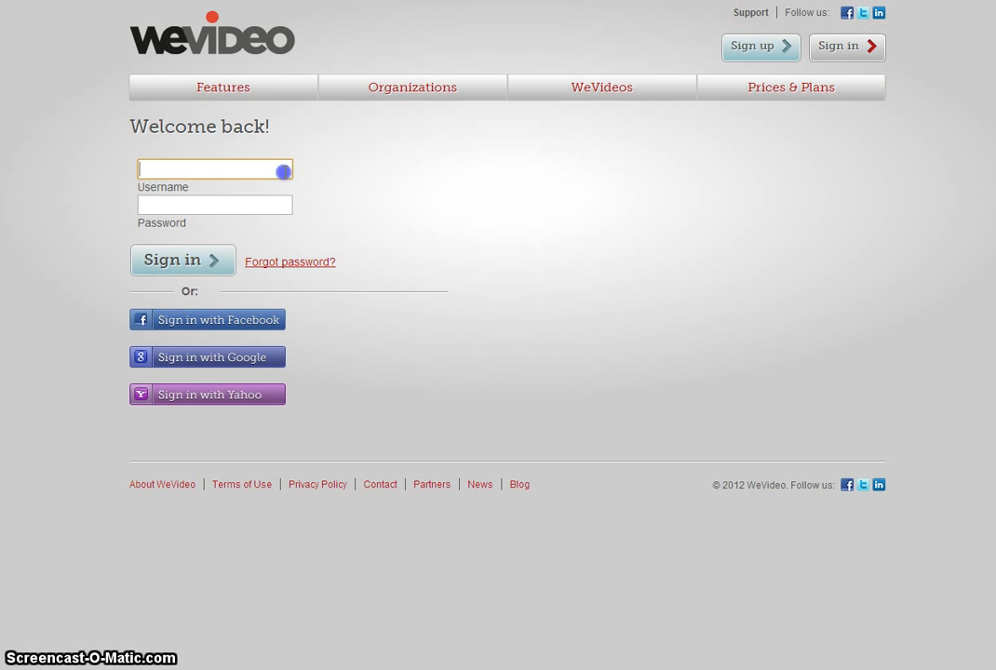
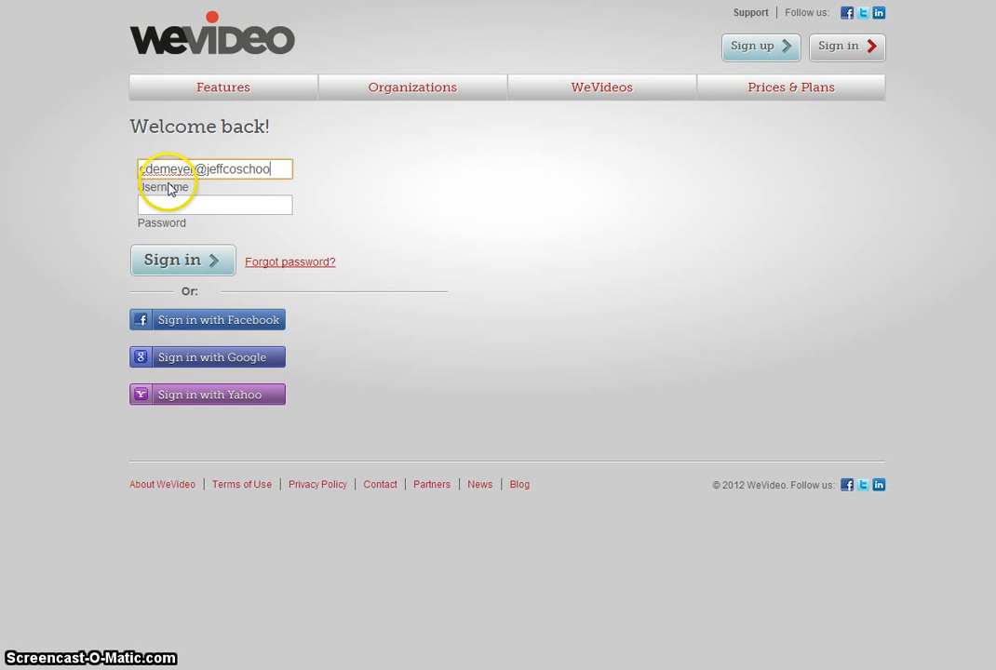
pyautogui.press('Tab')
pyautogui.write('••••••')
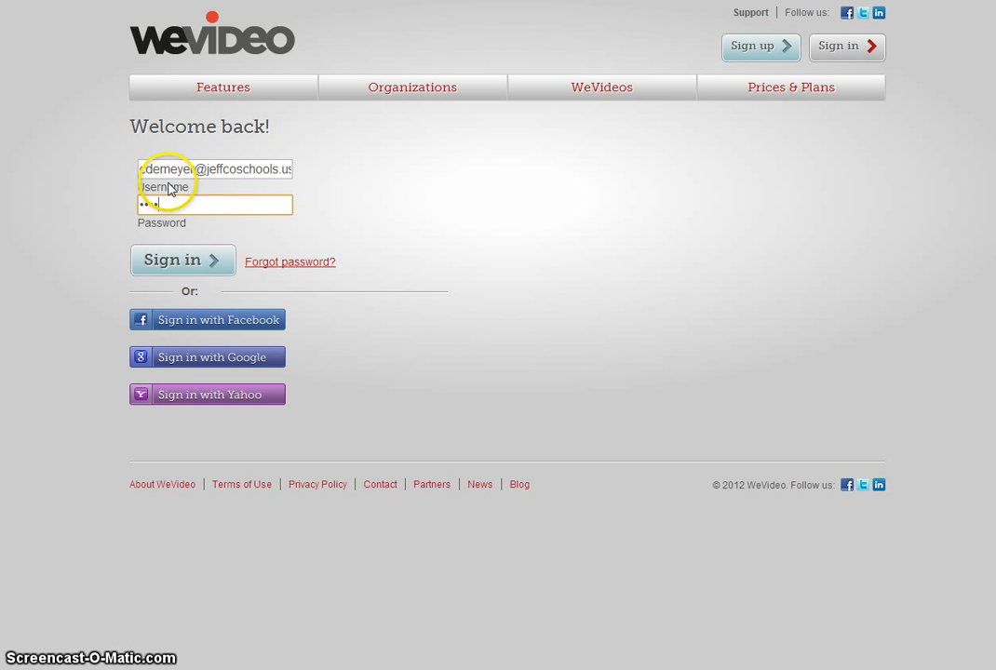
pyautogui.write('••')
pyautogui.press('Return')
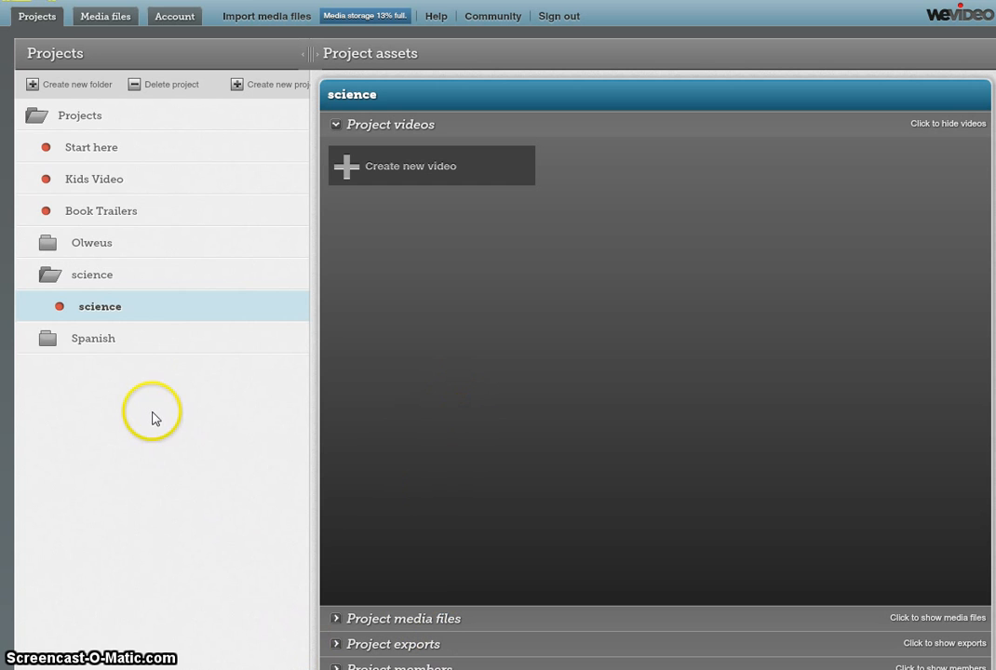
# Step: Open the science project inside the science folder and create a new video
pyautogui.click(140, 148)
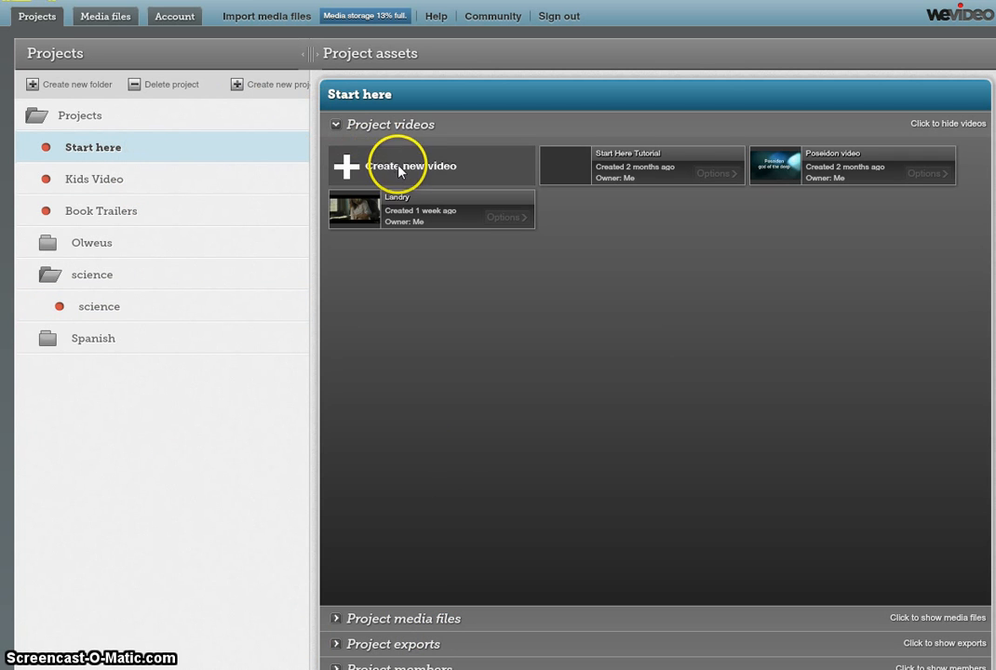
pyautogui.click(93, 279)
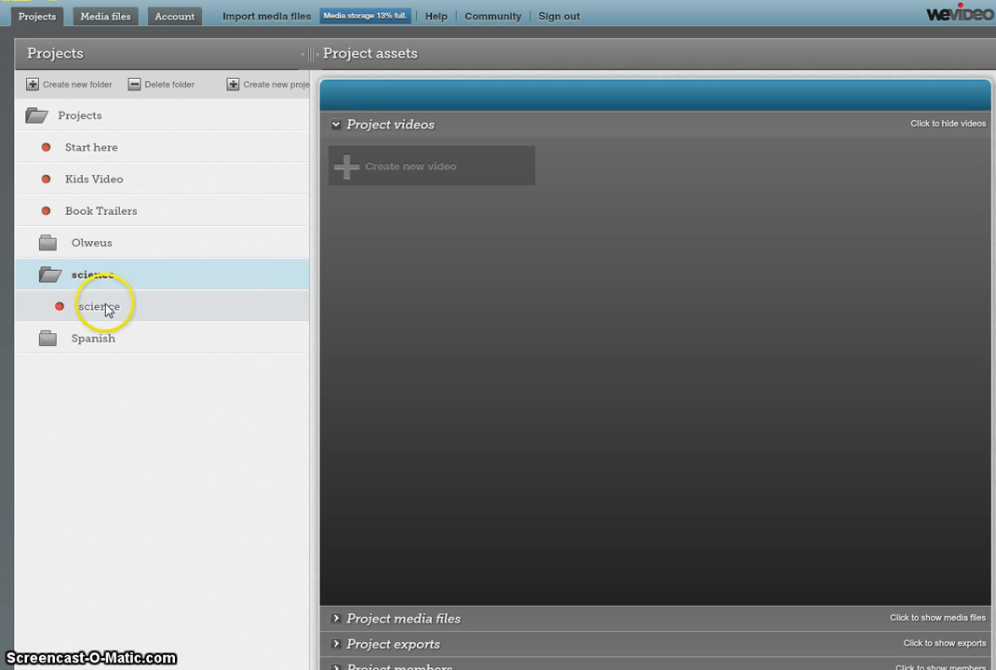
pyautogui.click(106, 308)
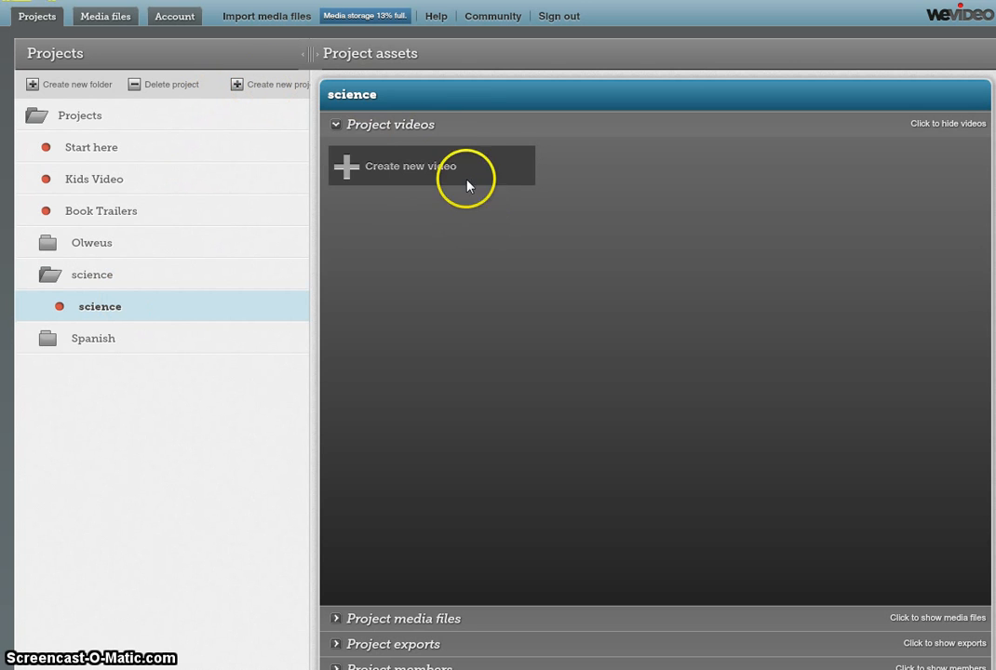
pyautogui.click(394, 168)
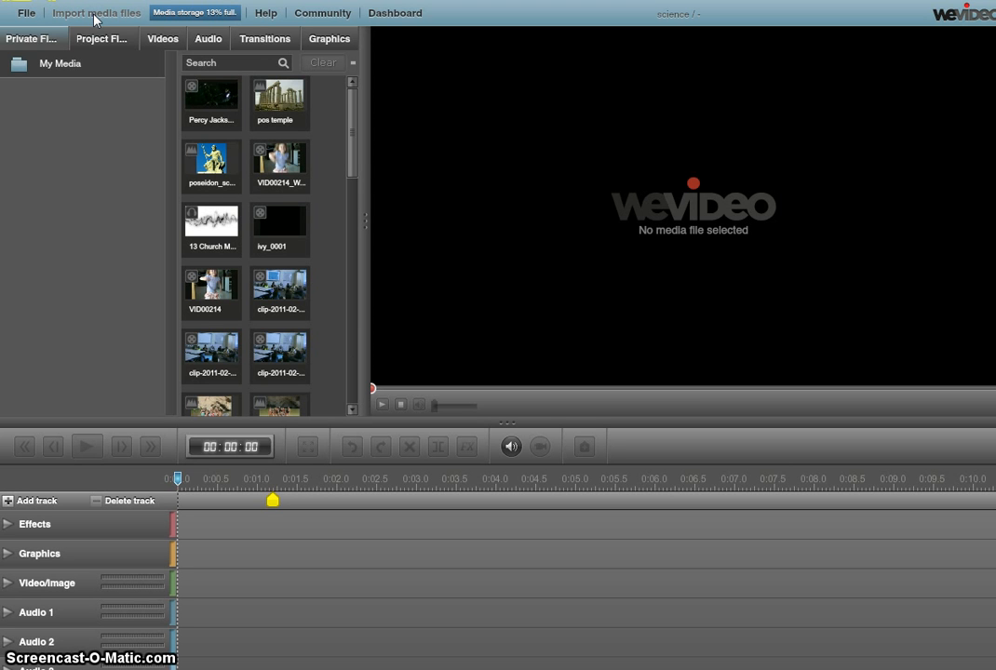
pyautogui.click(94, 14)
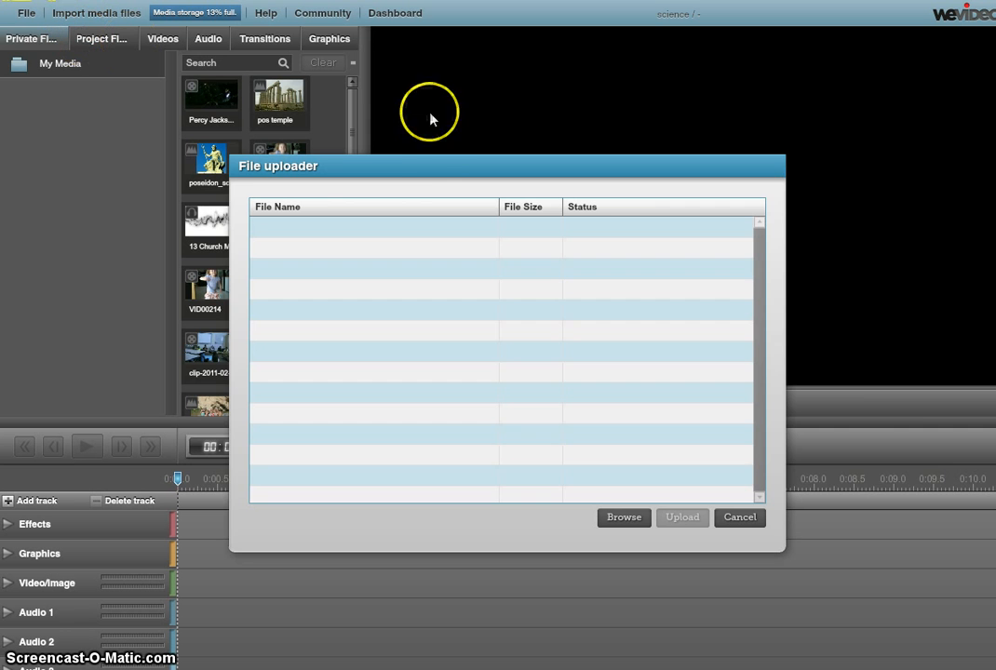
pyautogui.moveTo(433, 168); pyautogui.dragTo(572, 87)
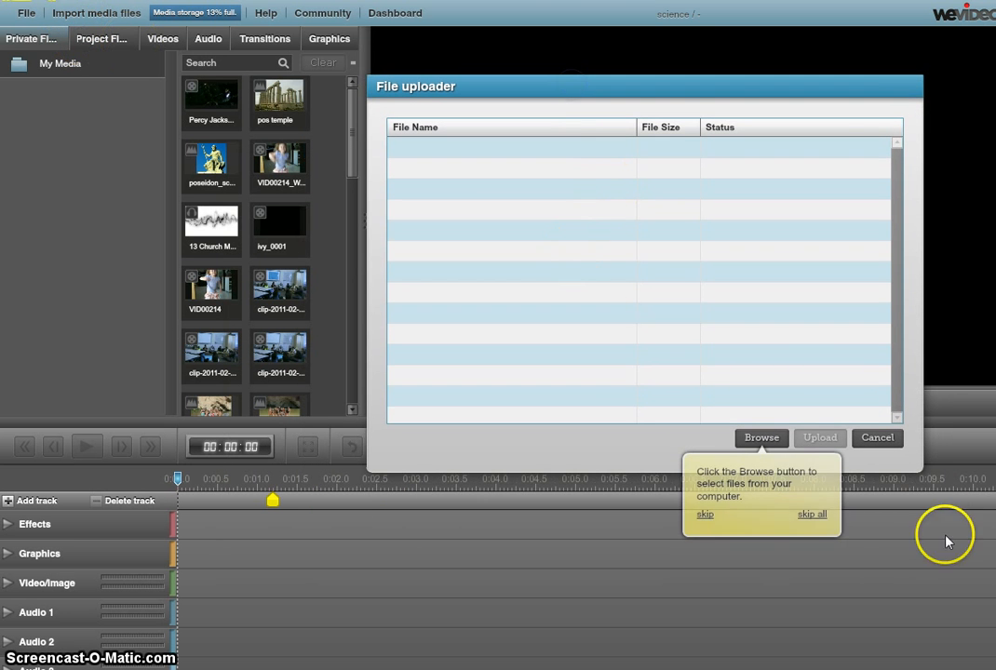
pyautogui.click(760, 445)
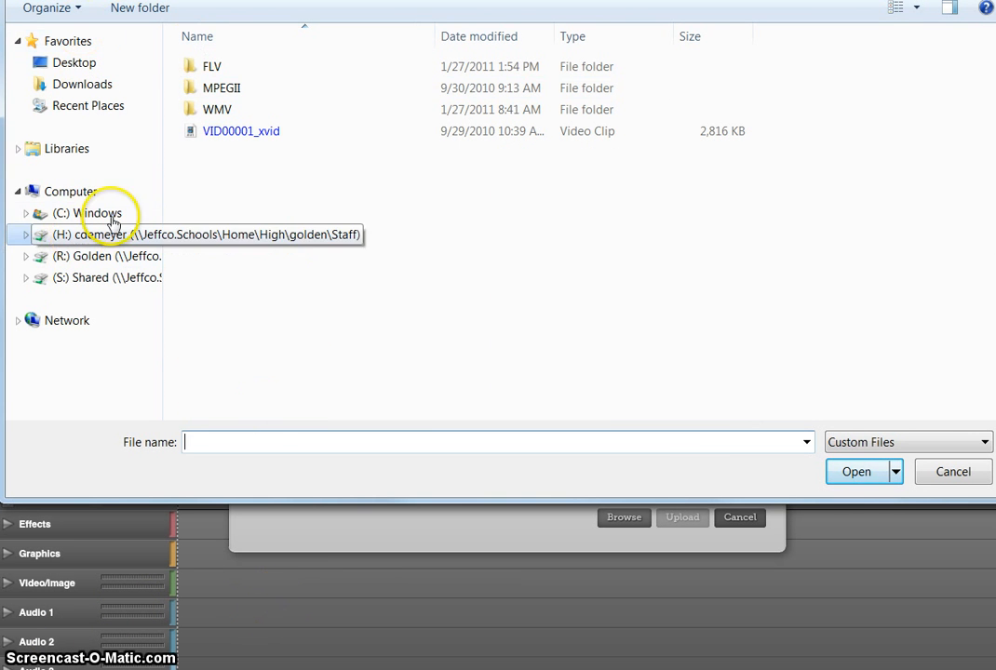
pyautogui.click(235, 133)
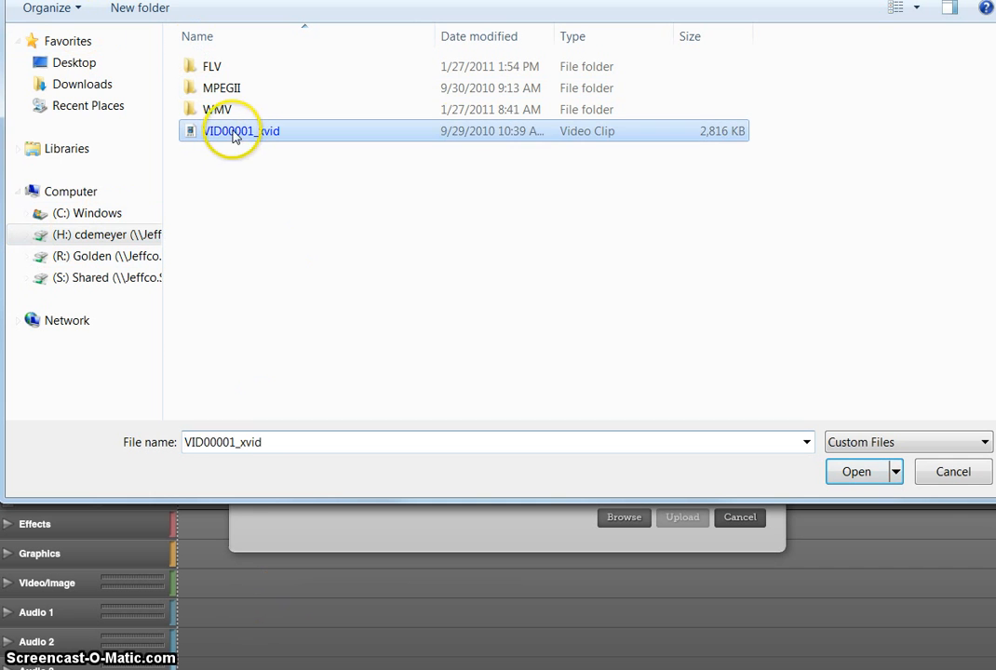
pyautogui.click(861, 470)
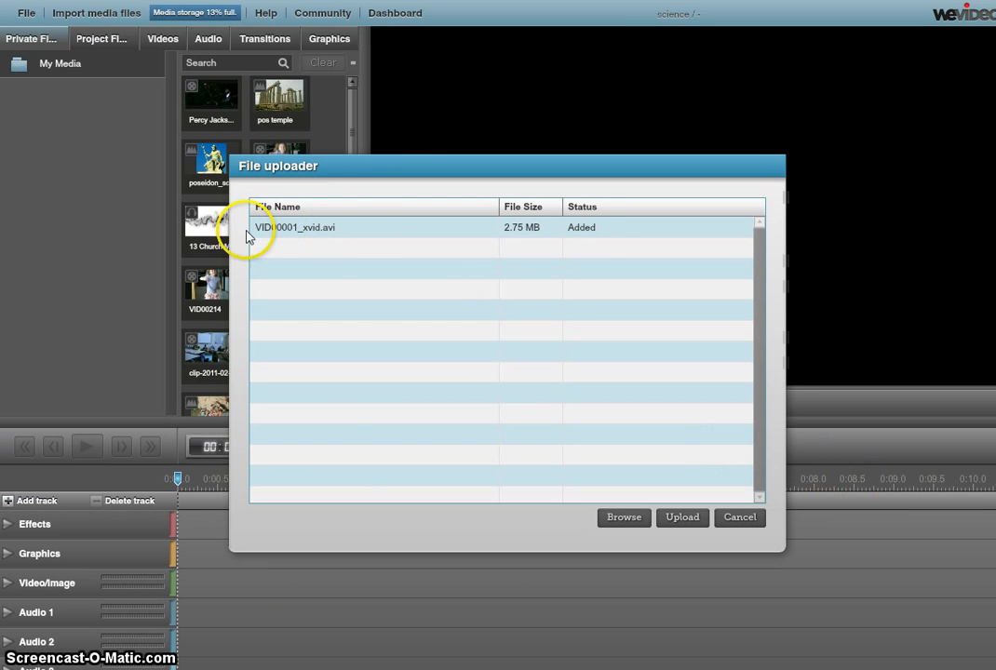
pyautogui.click(676, 523)
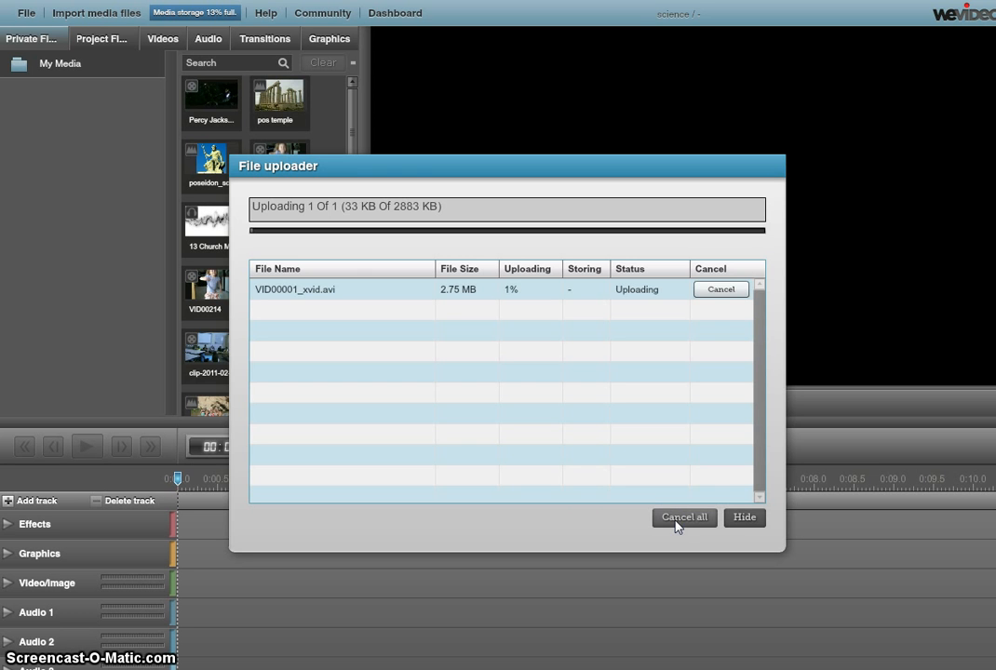
pyautogui.click(679, 513)
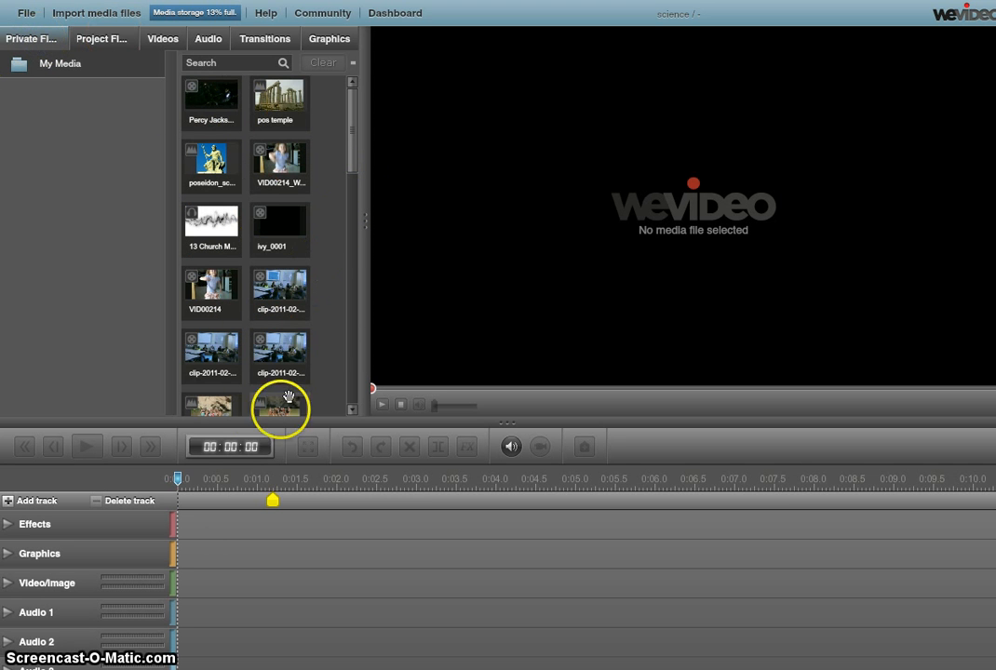
# Step: Place the videoplayback clip on the Video/Image track and the church music on Audio 1
pyautogui.moveTo(357, 167); pyautogui.dragTo(358, 216)
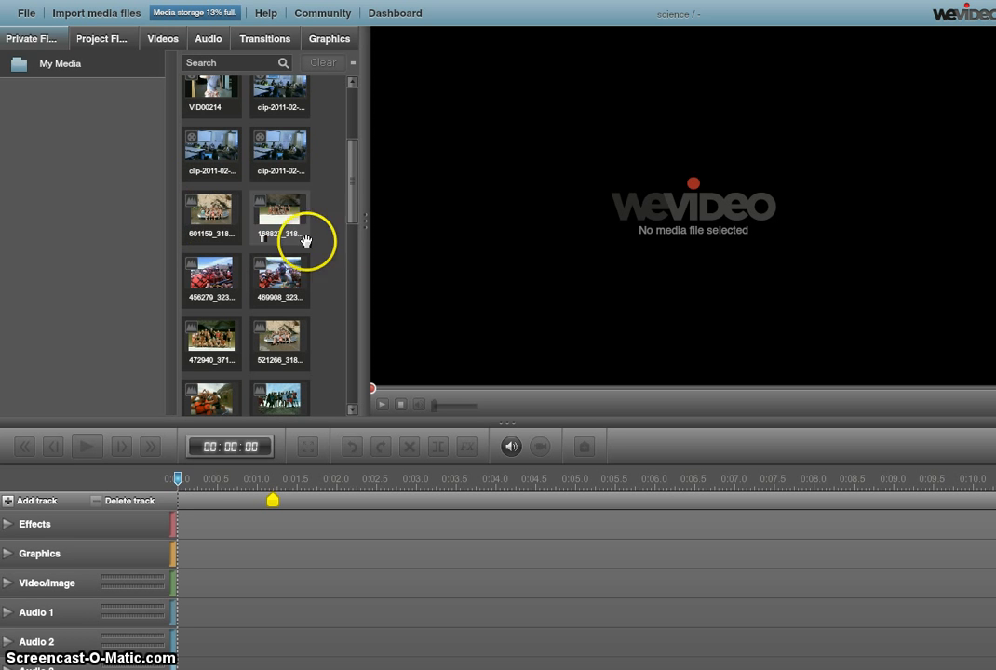
pyautogui.moveTo(357, 218); pyautogui.dragTo(332, 358)
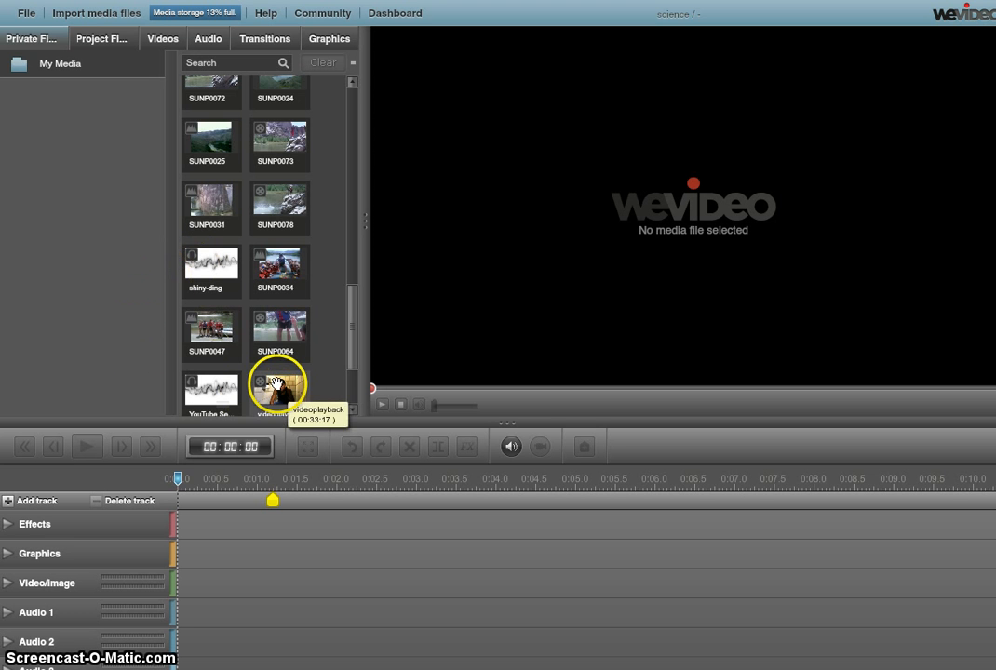
pyautogui.moveTo(277, 383); pyautogui.dragTo(198, 575)
pyautogui.click(204, 586)
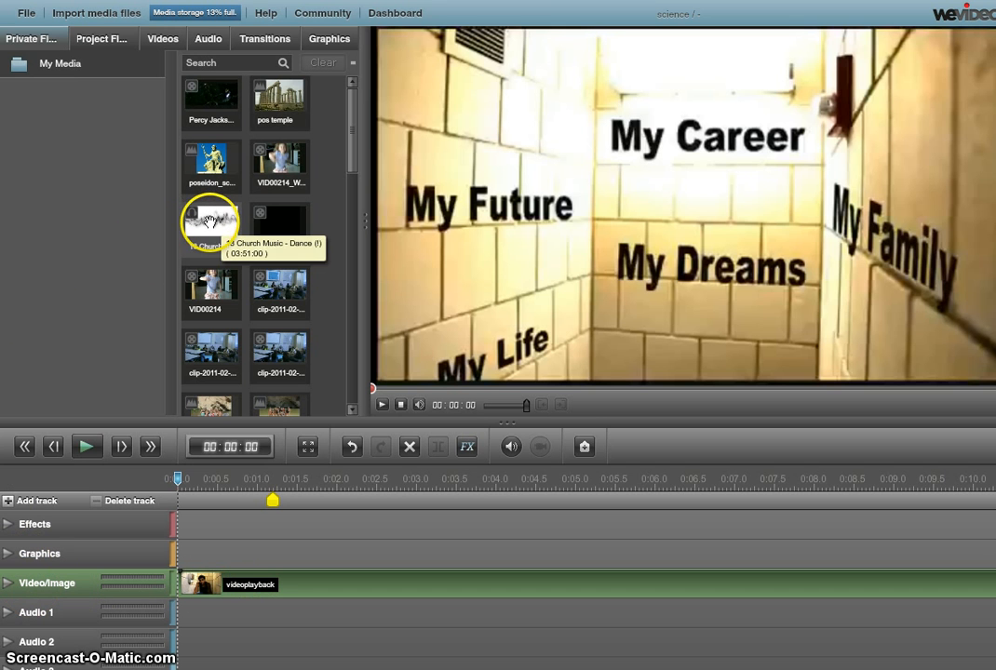
pyautogui.moveTo(209, 221); pyautogui.dragTo(208, 619)
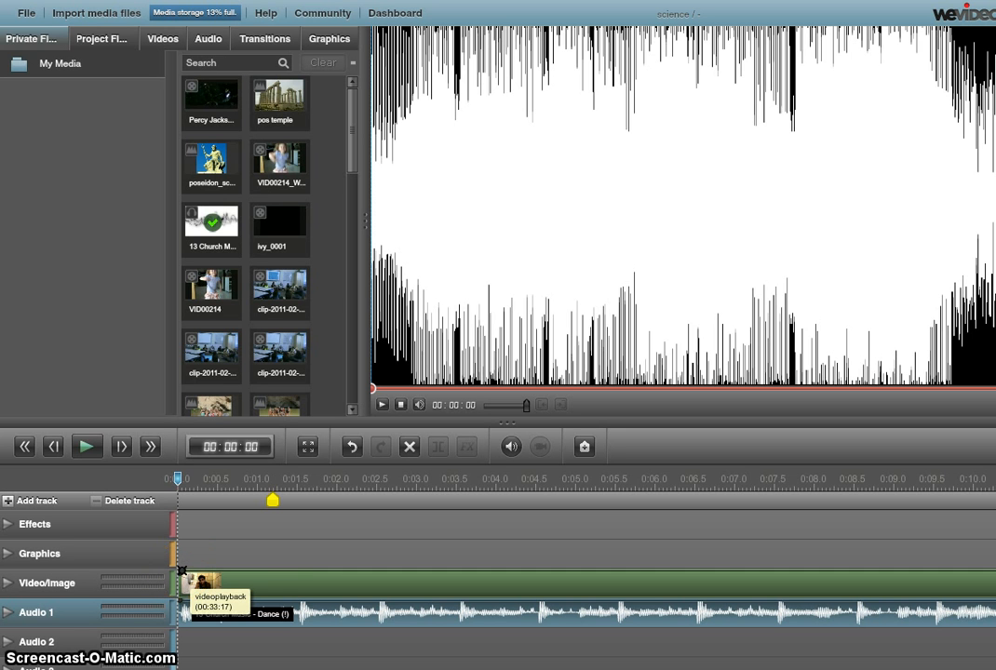
# Step: Add a short fade-in at the start of the videoplayback clip
pyautogui.moveTo(182, 569); pyautogui.dragTo(256, 573)
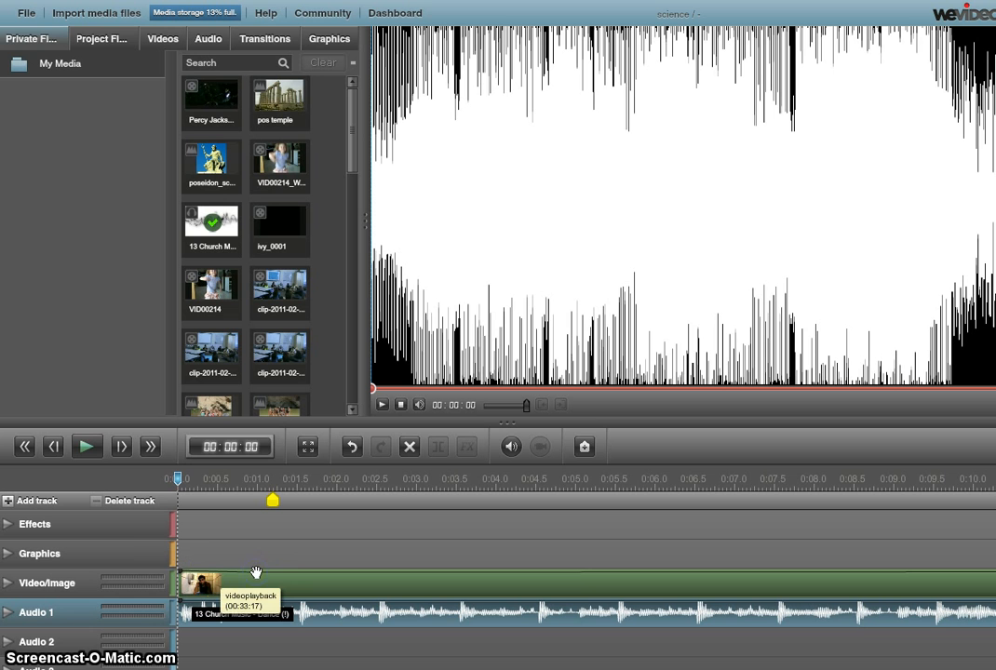
pyautogui.moveTo(186, 570)
pyautogui.mouseDown()
pyautogui.moveTo(162, 572)
pyautogui.moveTo(182, 569)
pyautogui.mouseUp()
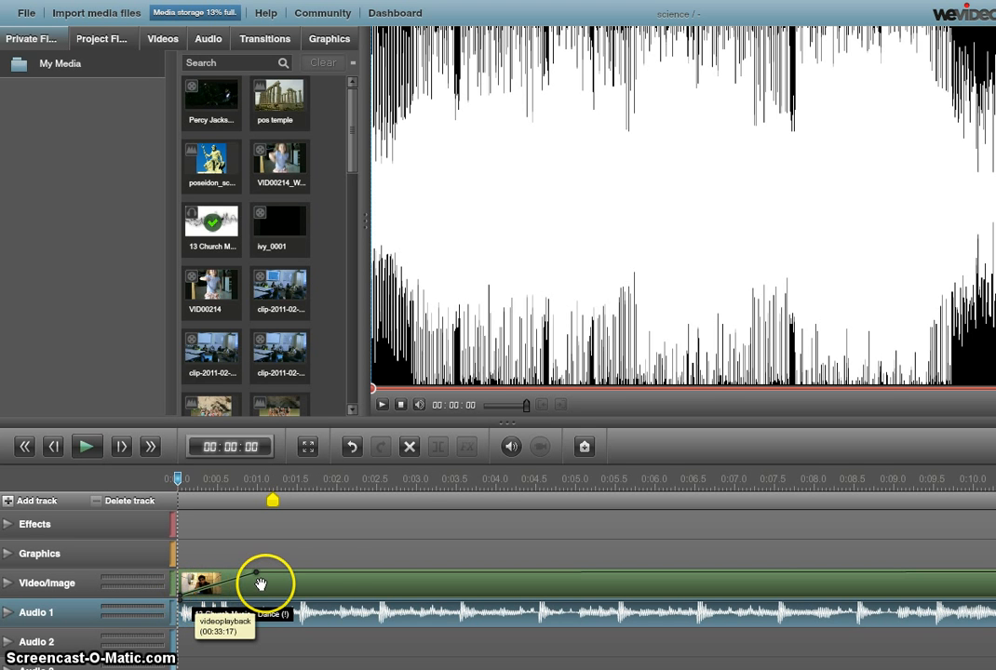
# Step: Add a fade-in volume point to the church music clip on Audio 1
pyautogui.click(334, 575)
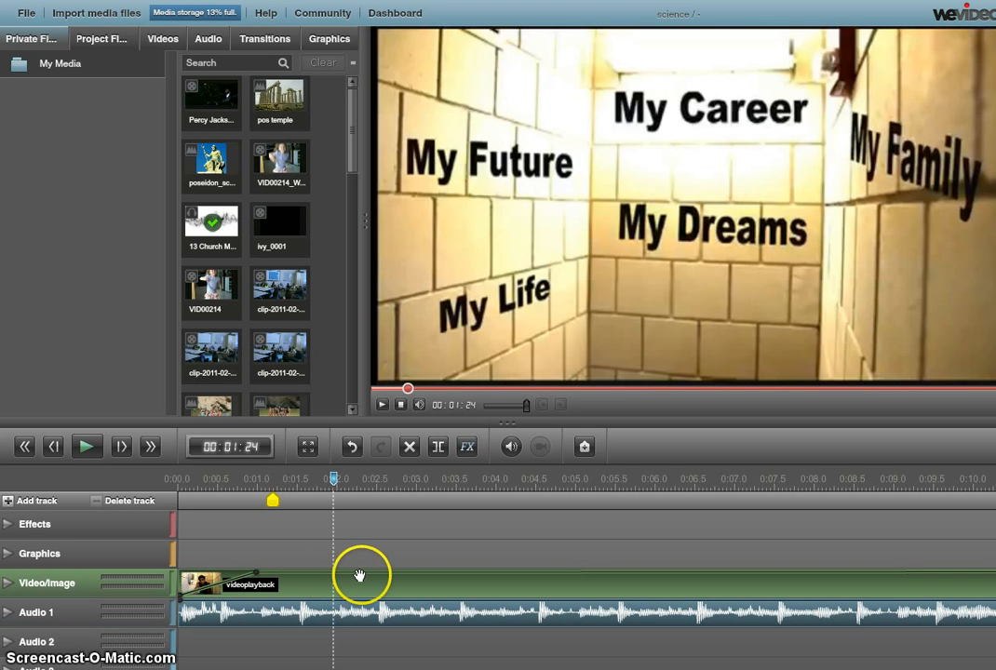
pyautogui.click(200, 620)
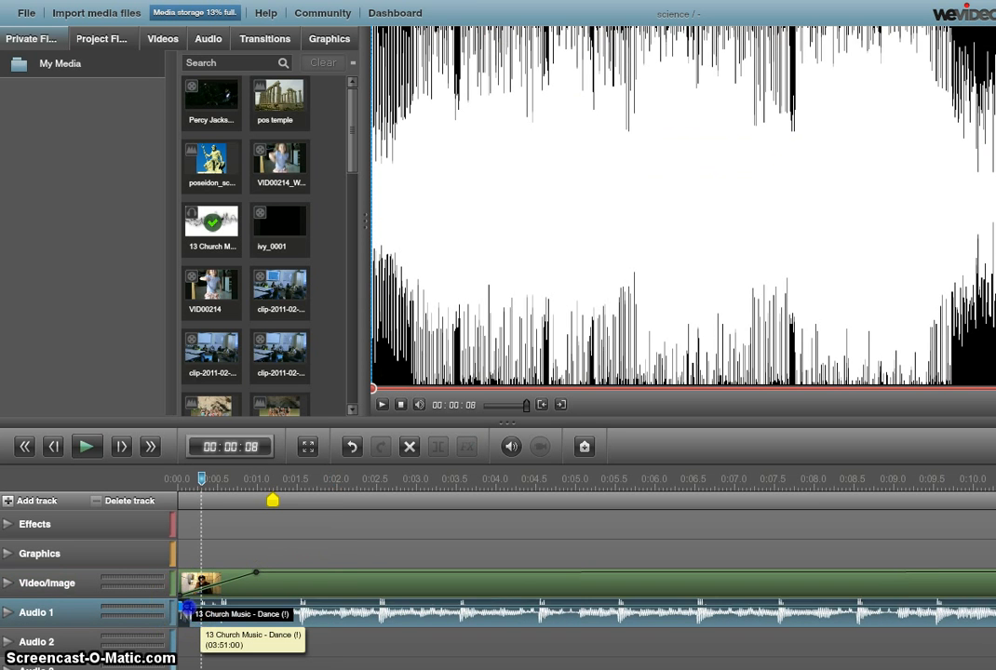
pyautogui.click(303, 605)
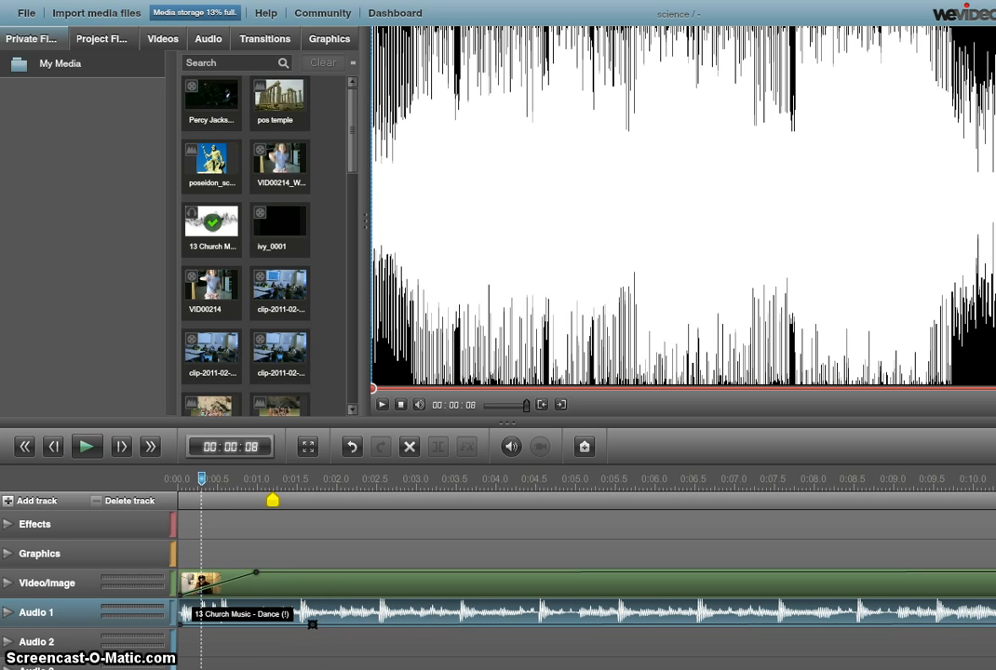
pyautogui.click(307, 604)
pyautogui.click(291, 510)
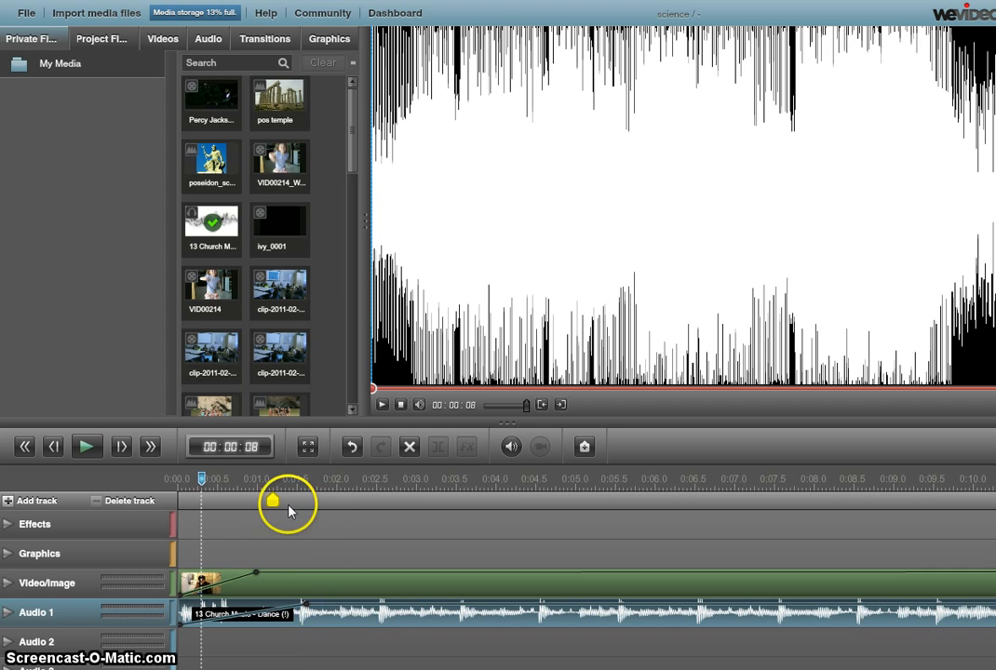
# Step: Turn the Video/Image track's own volume down to 0 and play back to check
pyautogui.click(271, 583)
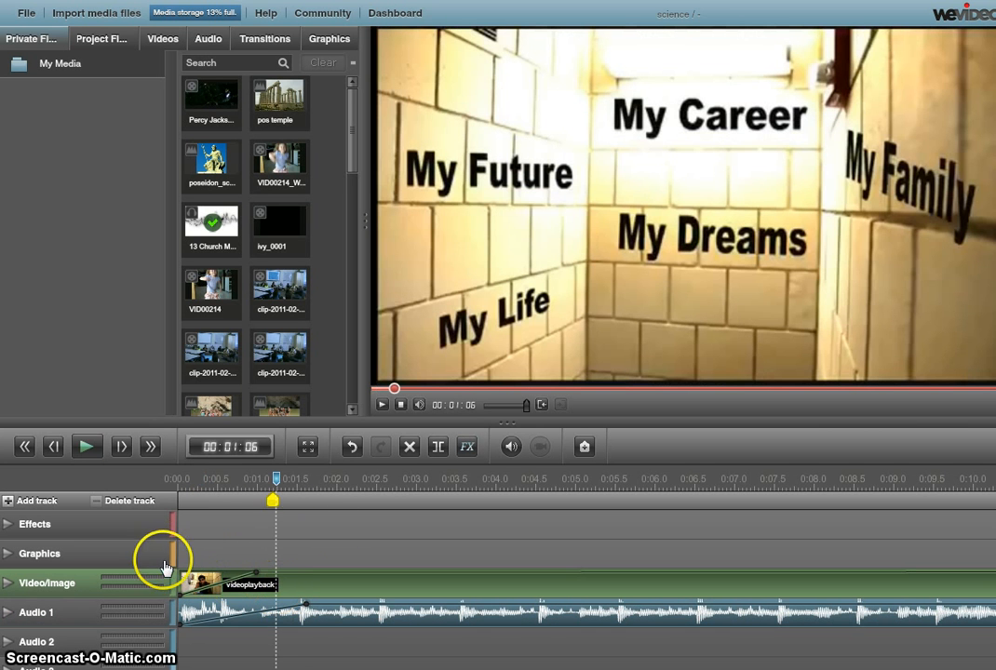
pyautogui.moveTo(277, 482); pyautogui.dragTo(183, 484)
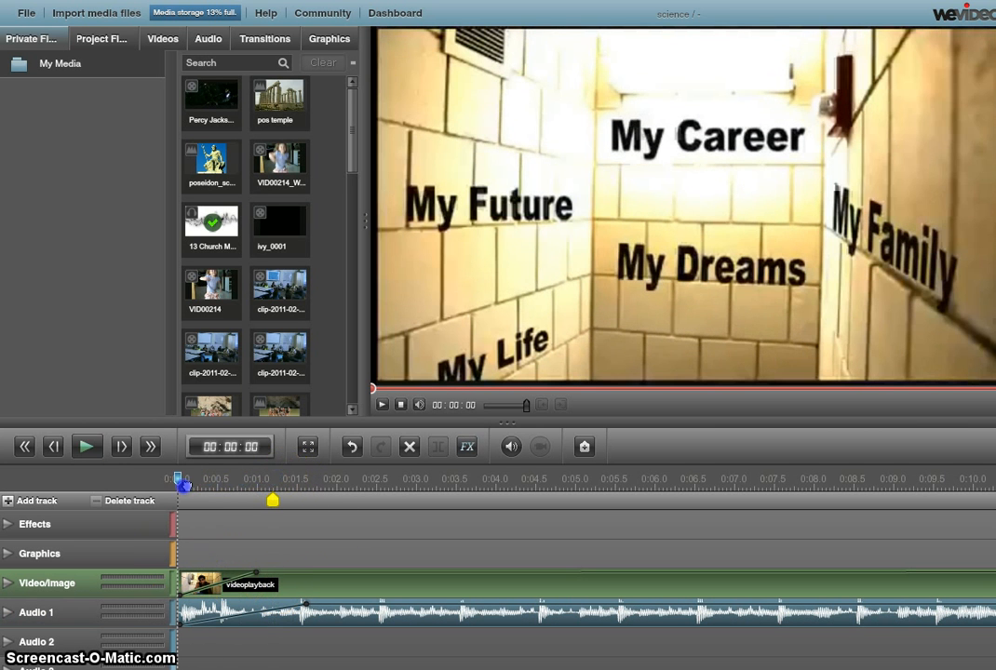
pyautogui.click(86, 449)
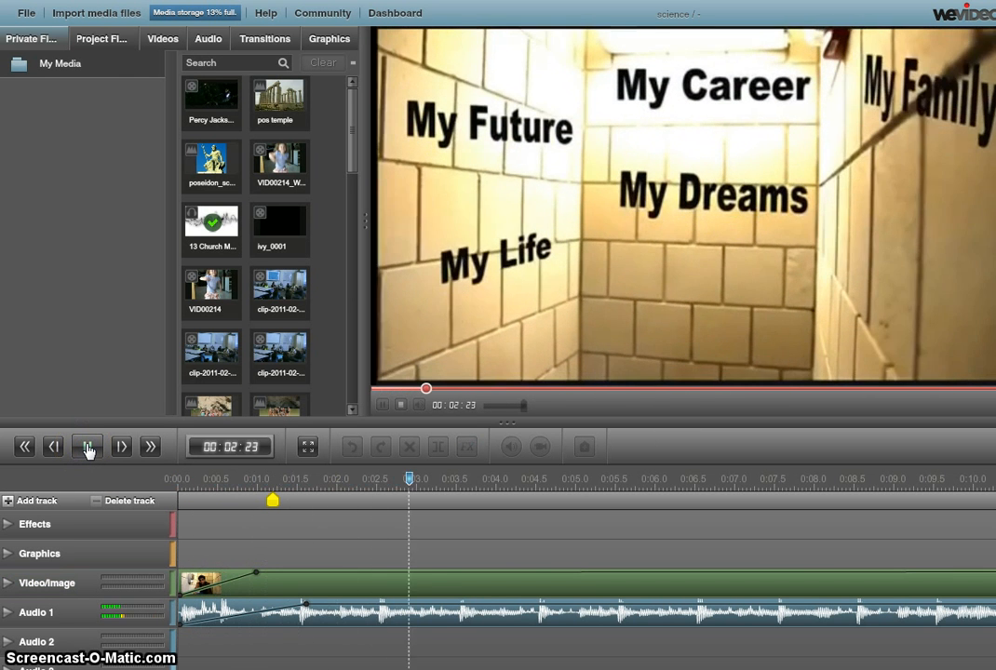
pyautogui.click(86, 449)
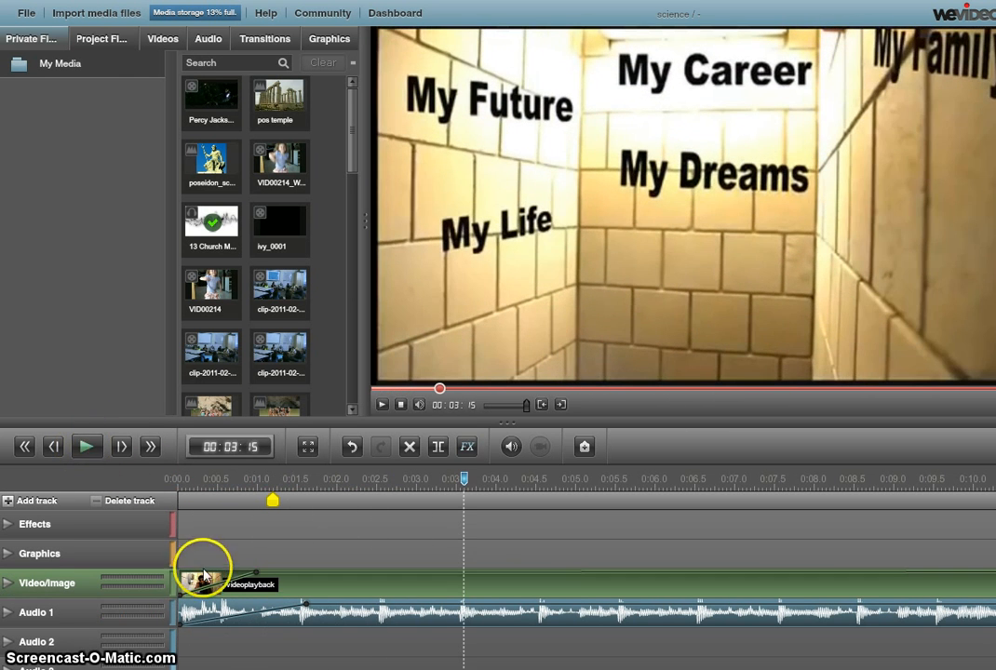
pyautogui.click(7, 585)
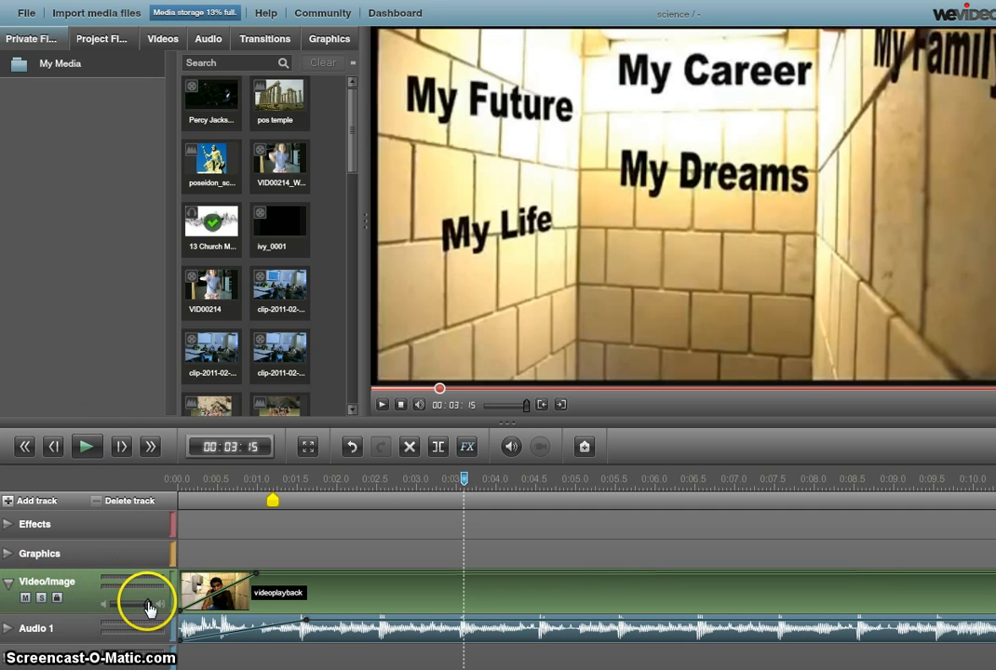
pyautogui.moveTo(148, 604); pyautogui.dragTo(104, 603)
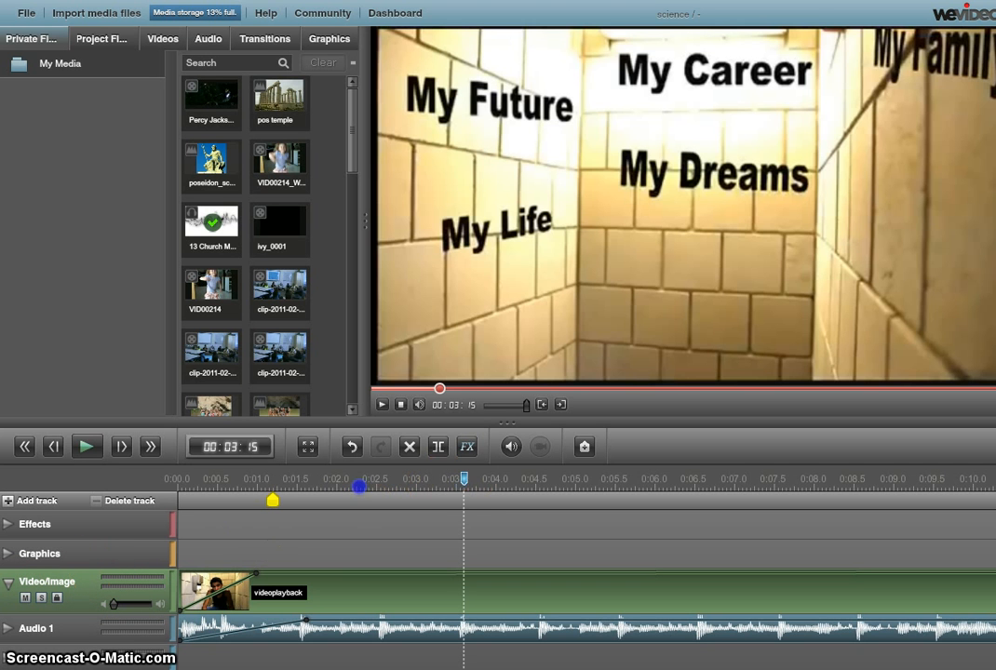
pyautogui.moveTo(358, 487); pyautogui.dragTo(177, 495)
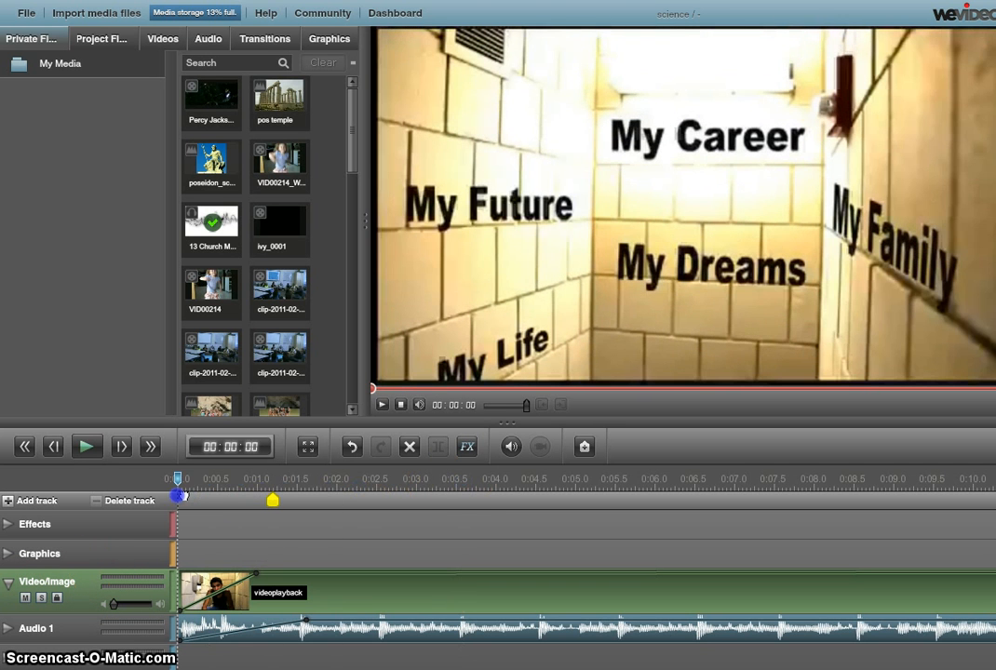
pyautogui.click(86, 448)
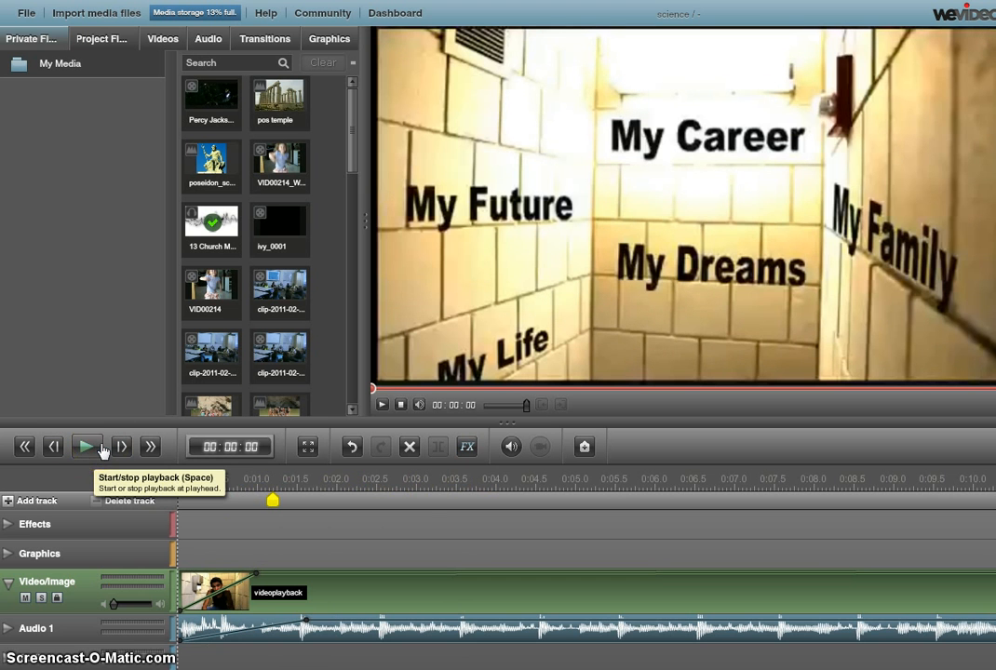
pyautogui.click(94, 450)
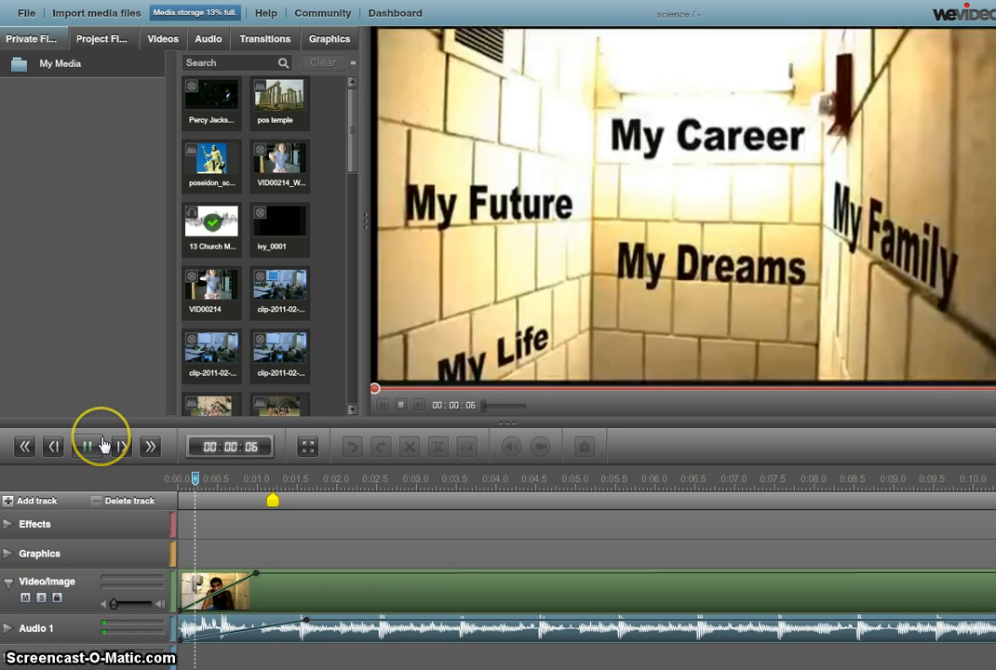
pyautogui.click(90, 449)
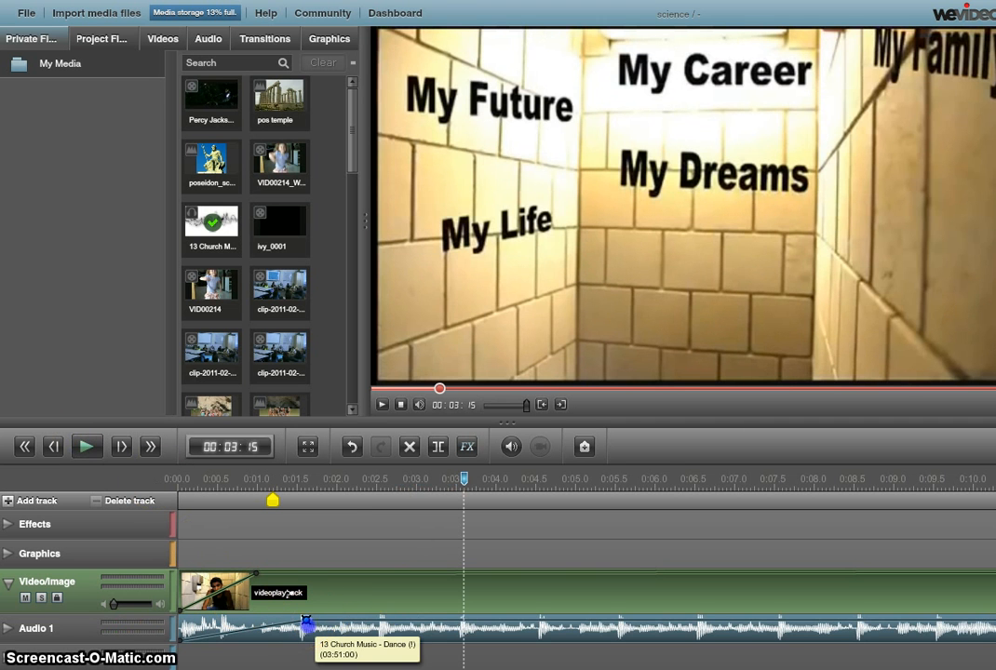
# Step: Make the music fade in over about 1.5 s and lengthen the video fade-in to about 3 s
pyautogui.moveTo(307, 622); pyautogui.dragTo(308, 630)
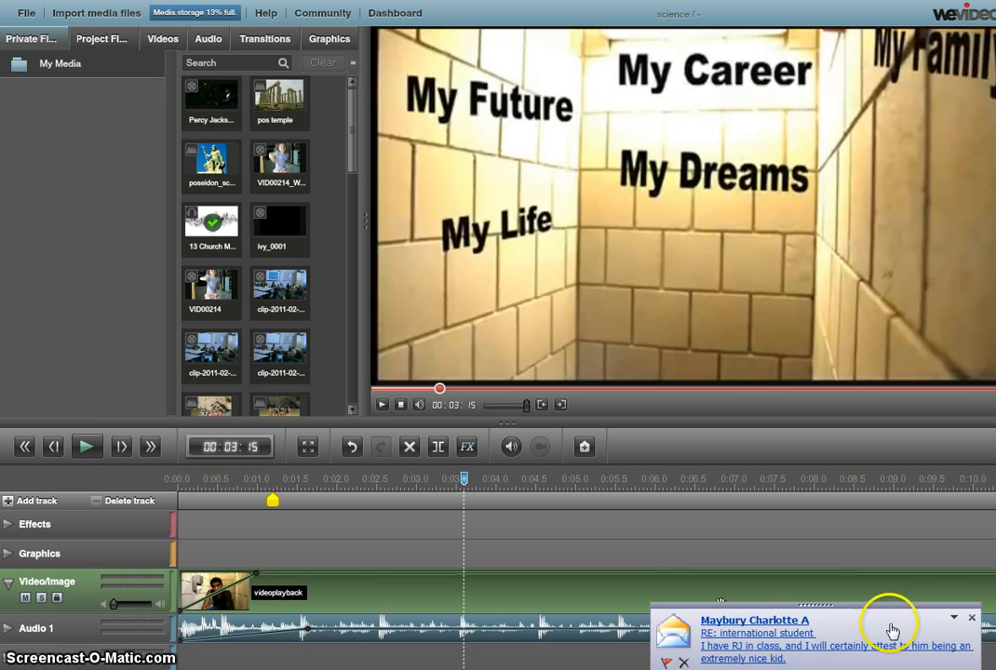
pyautogui.click(971, 618)
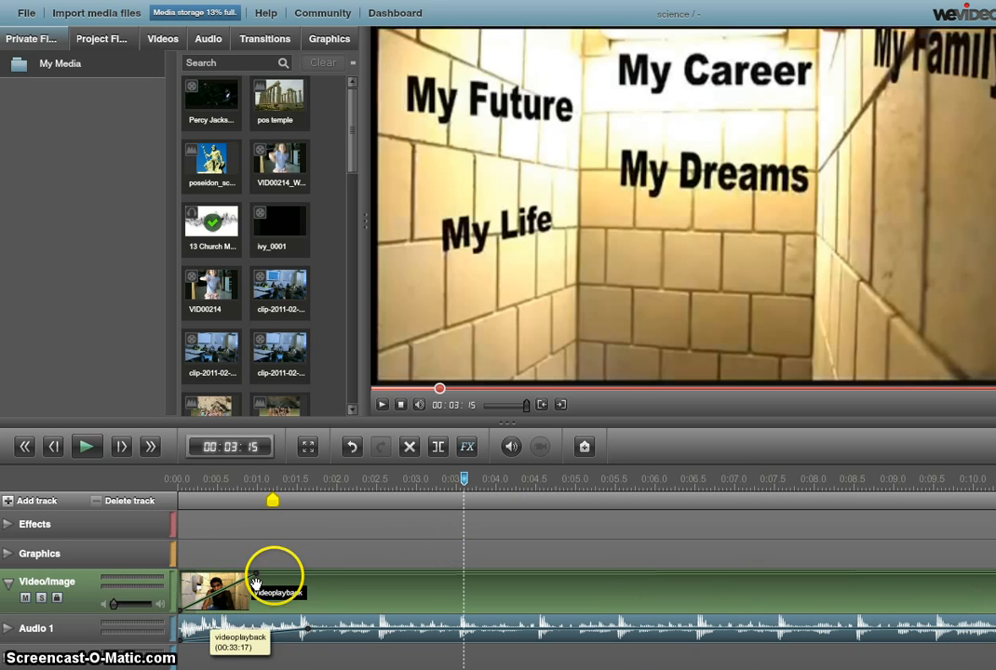
pyautogui.moveTo(262, 575); pyautogui.dragTo(395, 574)
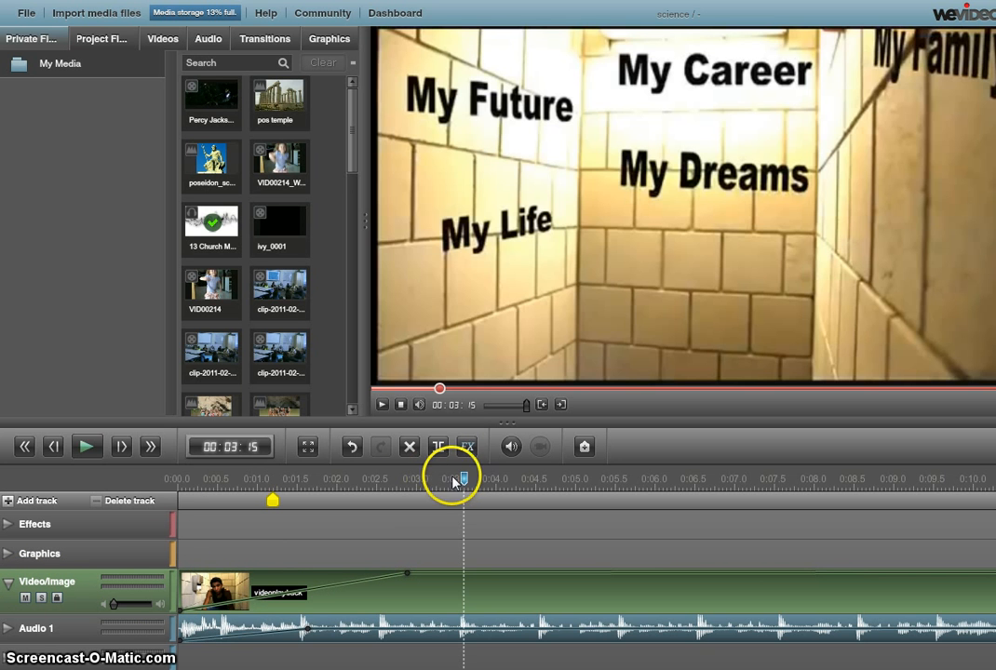
pyautogui.click(179, 480)
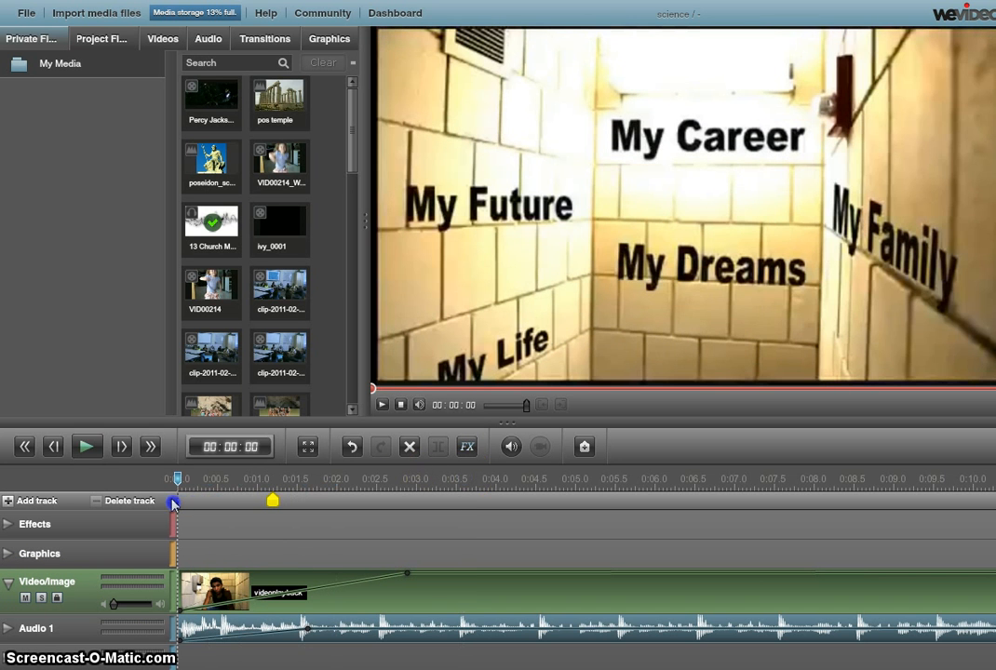
pyautogui.click(86, 447)
pyautogui.click(86, 447)
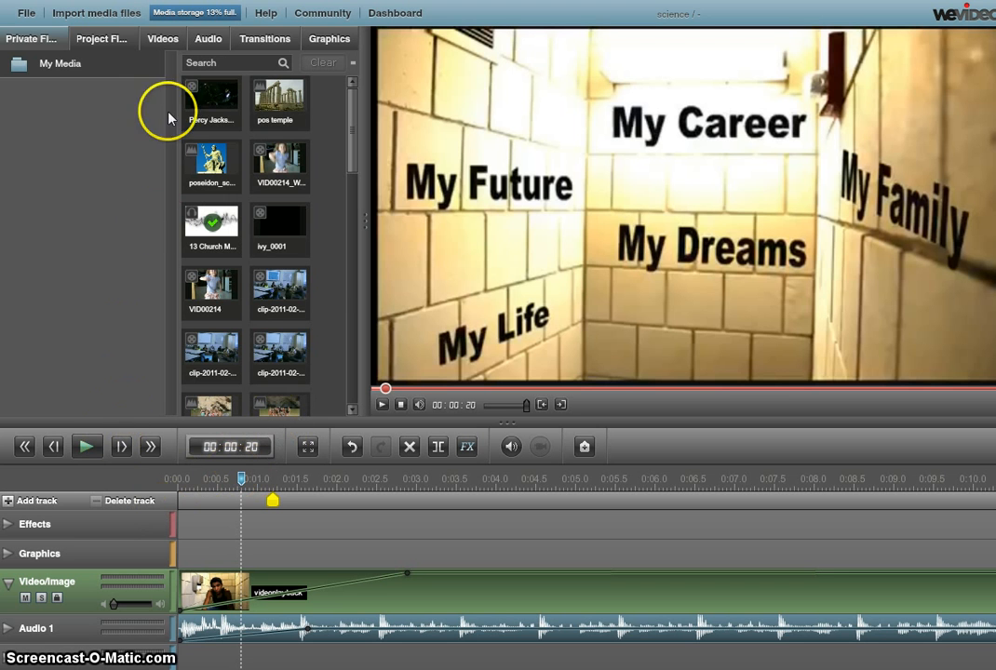
# Step: Add a 1-second Cross fade transition ahead of the videoplayback clip
pyautogui.click(264, 42)
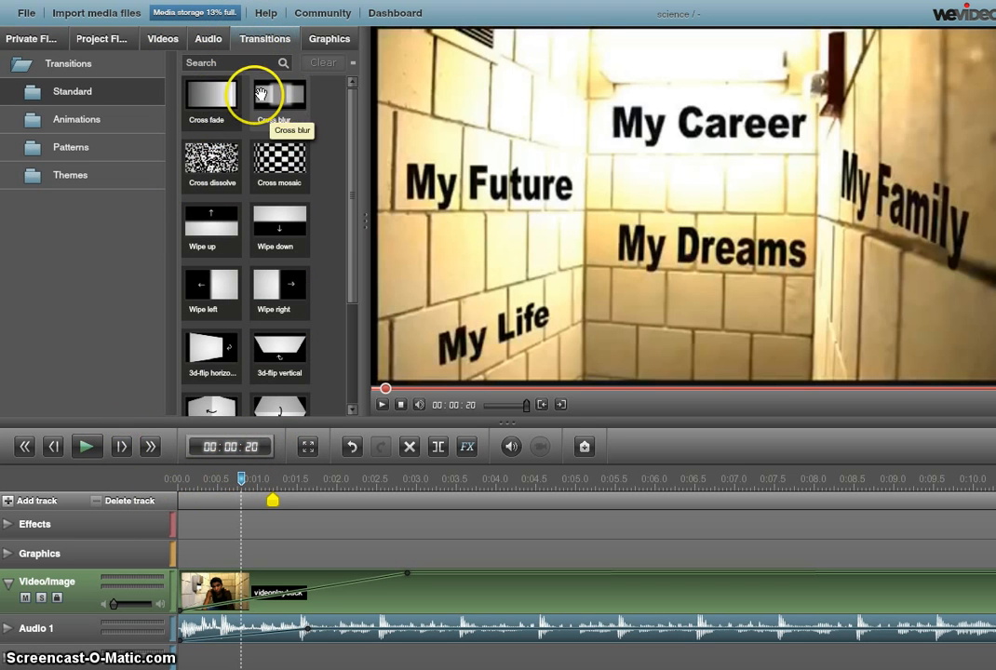
pyautogui.moveTo(218, 99); pyautogui.dragTo(212, 590)
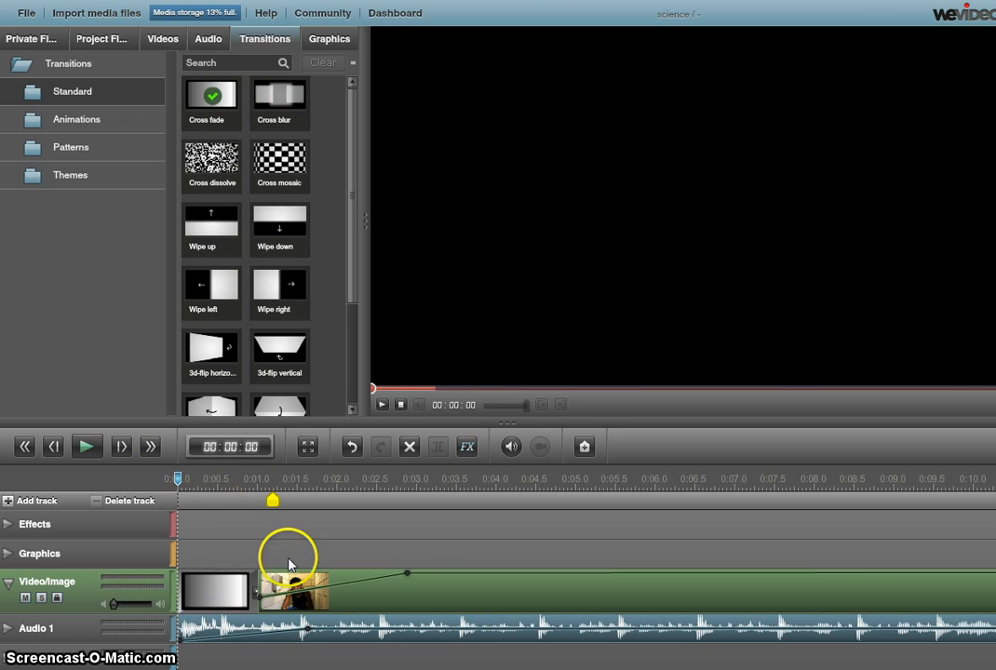
pyautogui.moveTo(179, 480); pyautogui.dragTo(336, 481)
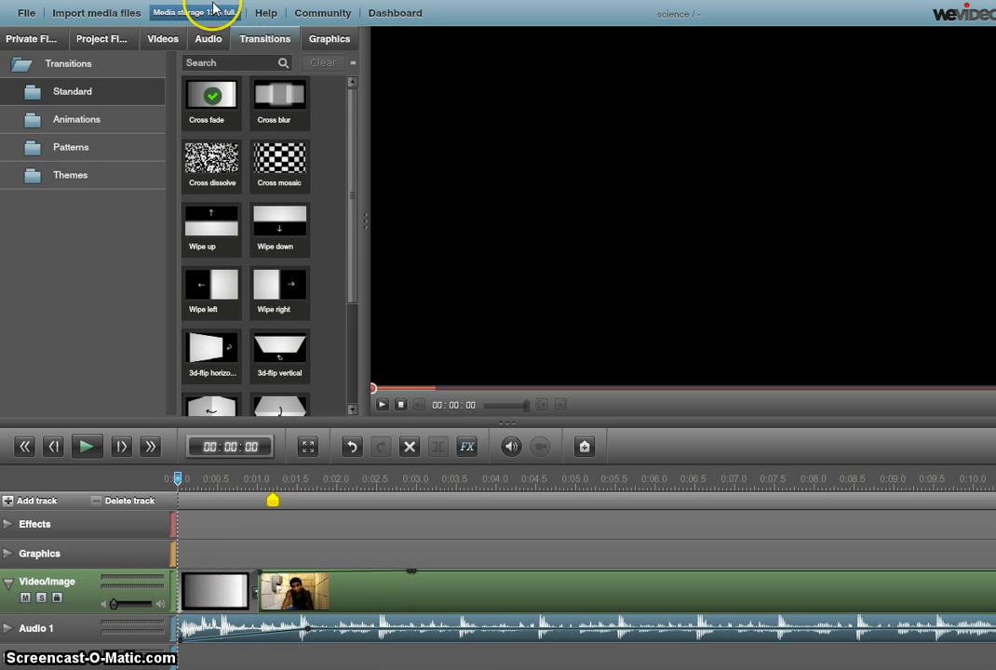
# Step: Browse the Dance, party, fun music and the transitions, ending on the Graphics Text templates
pyautogui.click(207, 44)
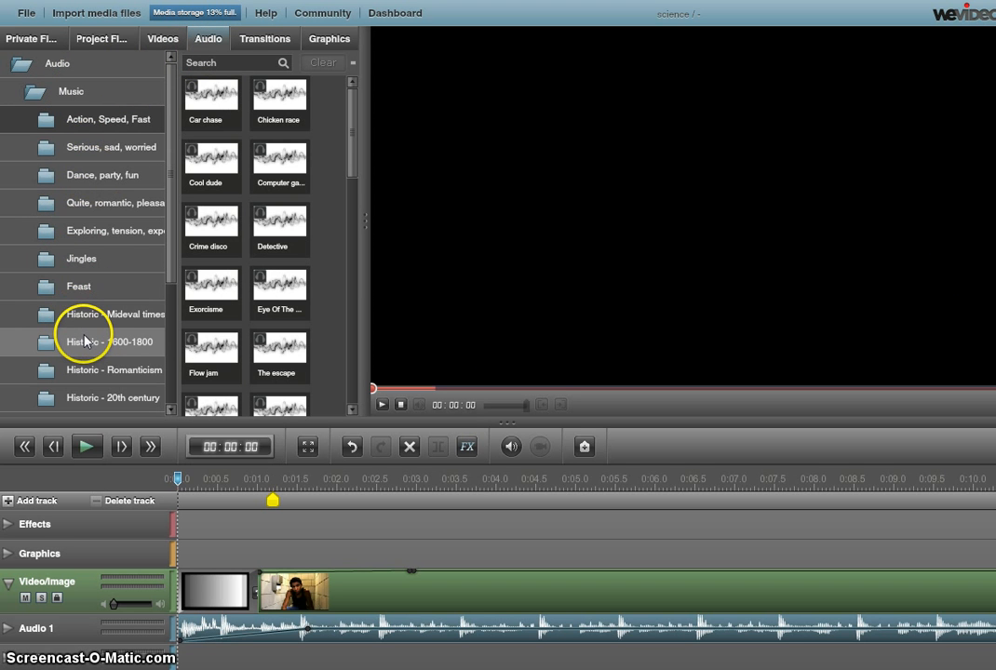
pyautogui.click(116, 186)
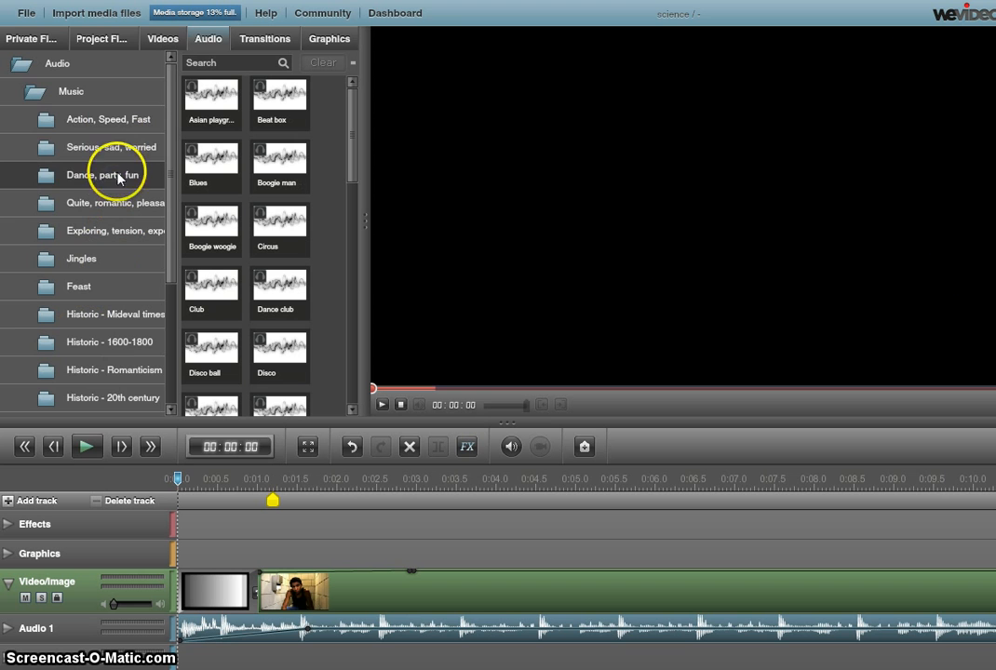
pyautogui.click(274, 47)
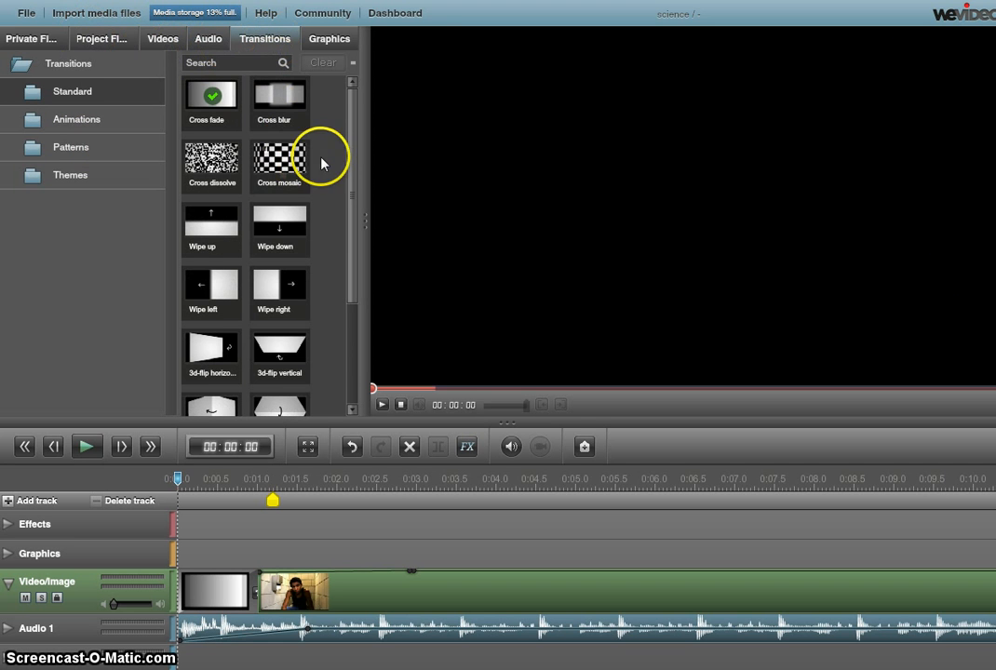
pyautogui.moveTo(350, 162); pyautogui.dragTo(350, 285)
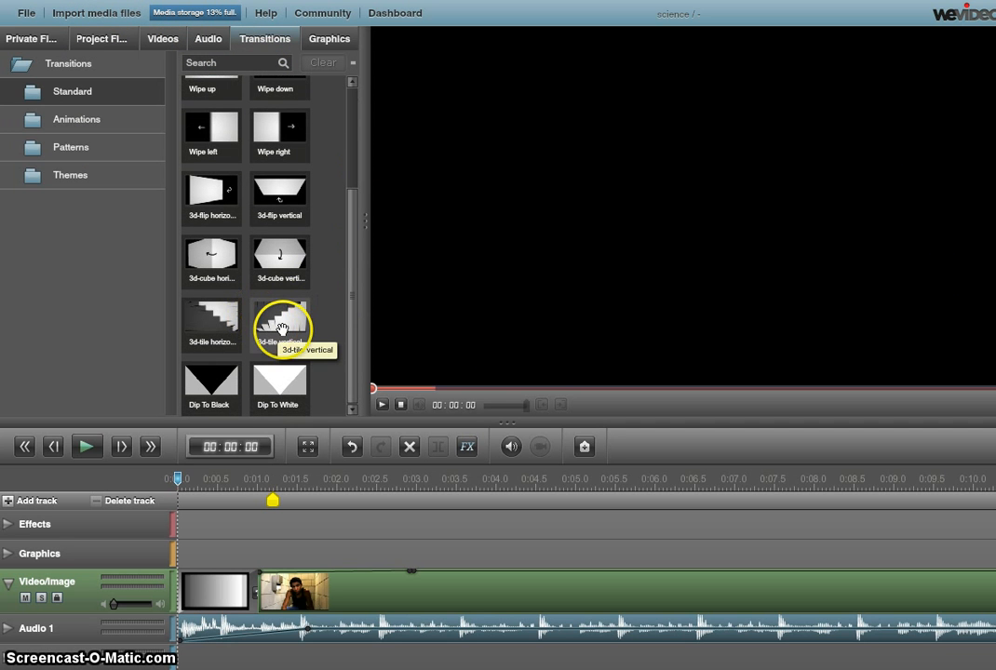
pyautogui.moveTo(351, 286); pyautogui.dragTo(344, 102)
pyautogui.click(334, 42)
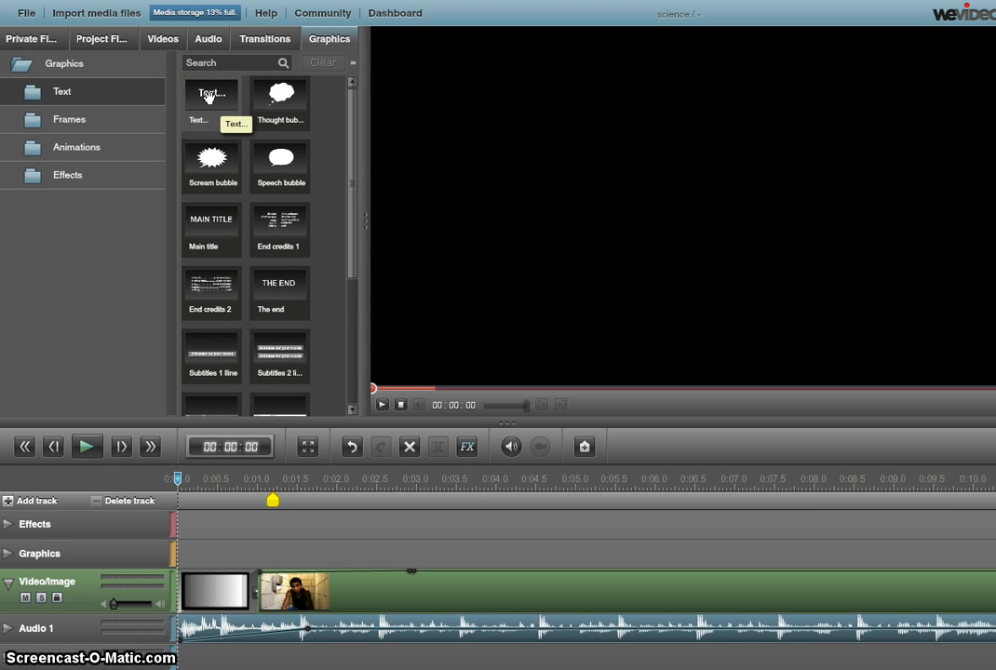
pyautogui.click(208, 96)
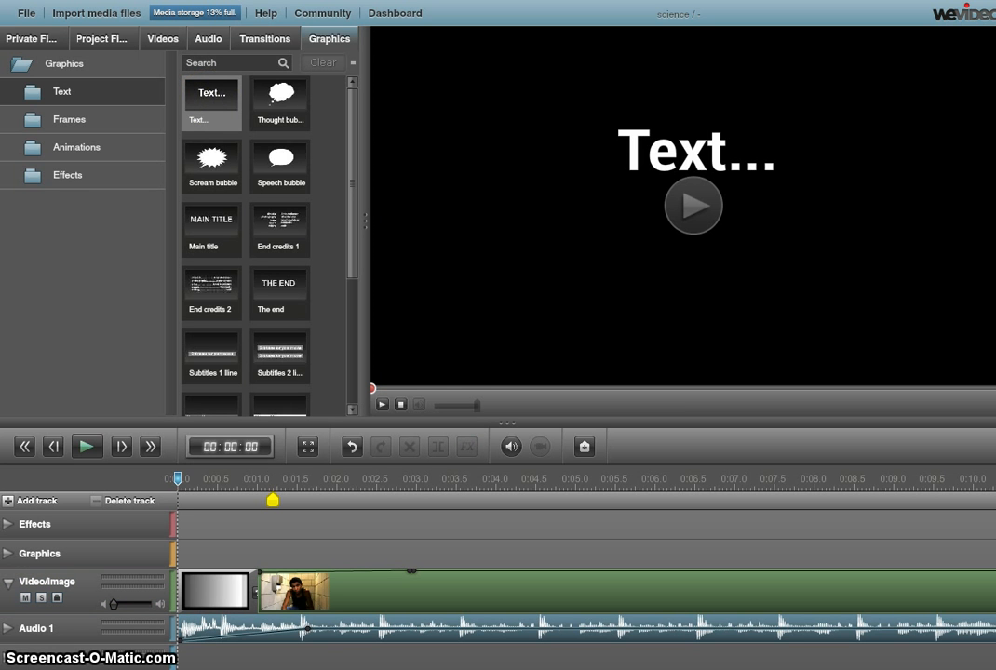
pyautogui.click(220, 100)
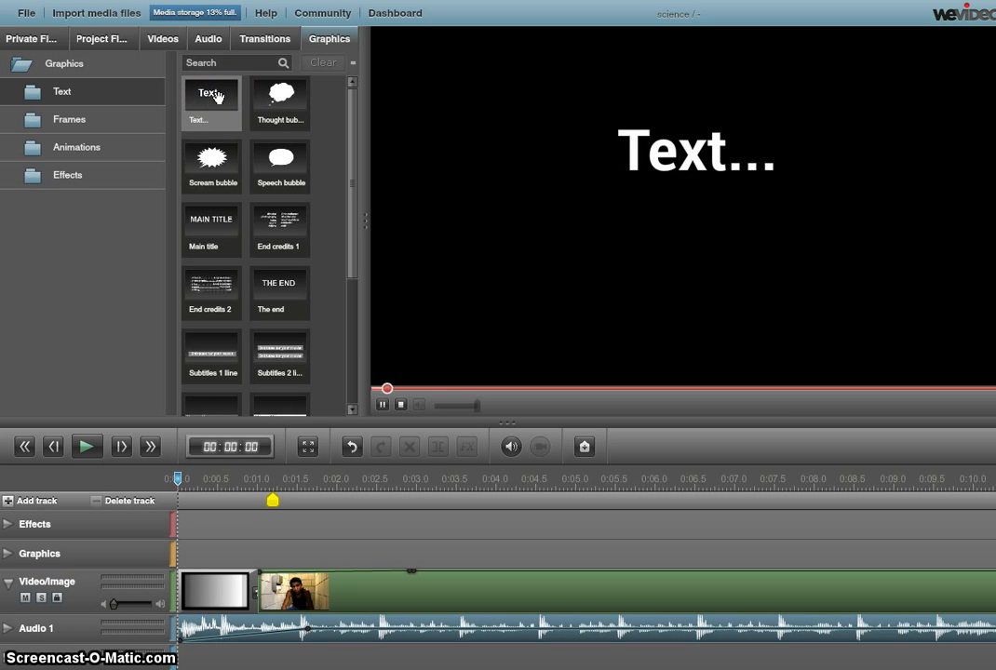
pyautogui.moveTo(216, 97); pyautogui.dragTo(211, 555)
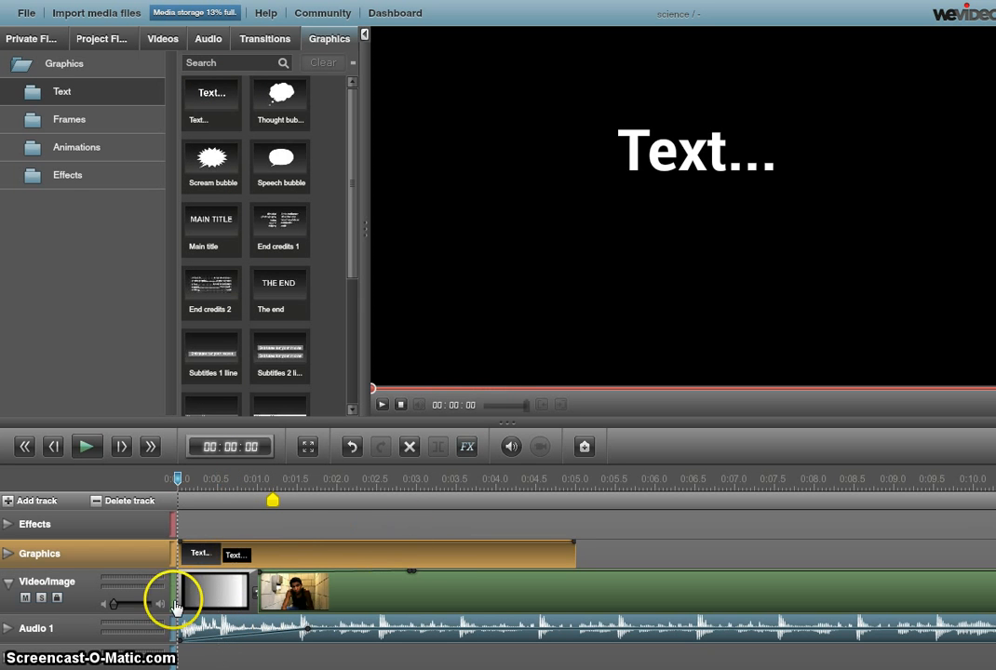
pyautogui.click(653, 169)
pyautogui.doubleClick(654, 170)
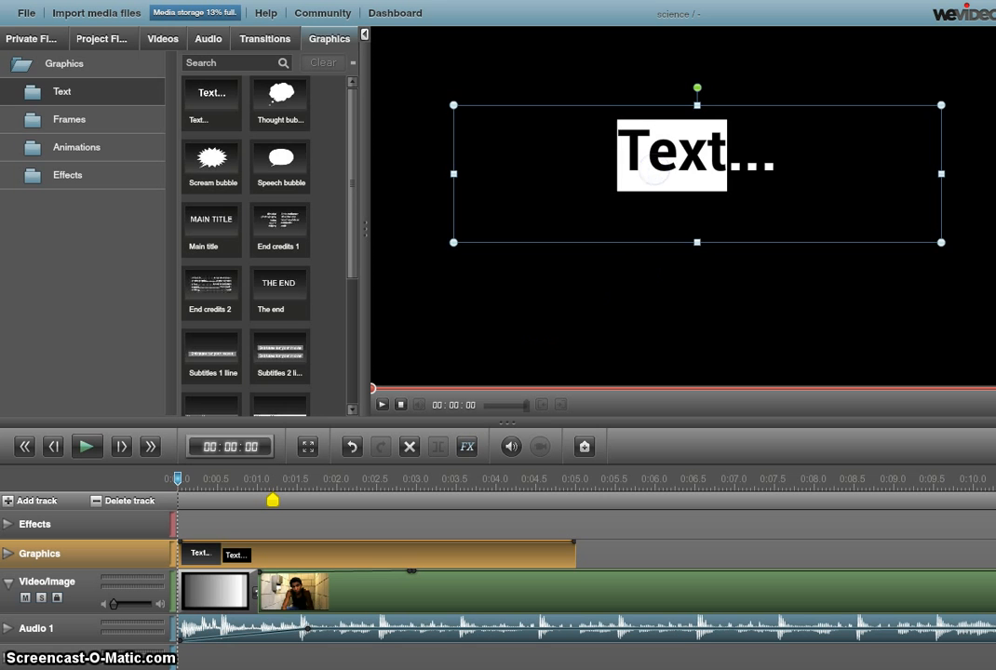
pyautogui.moveTo(773, 161); pyautogui.dragTo(619, 161)
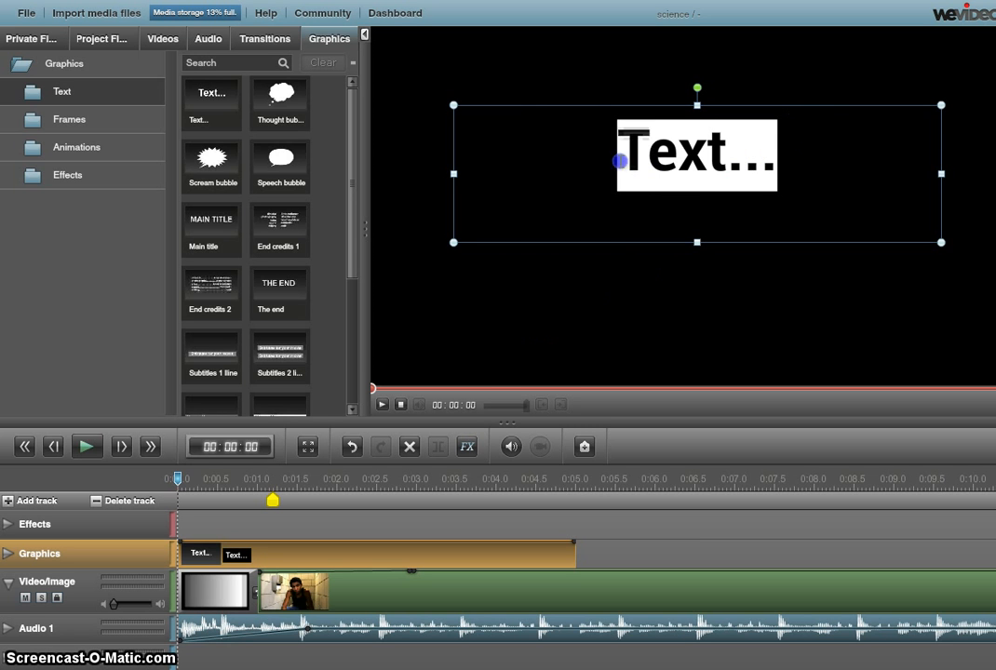
pyautogui.write('Christy;s')
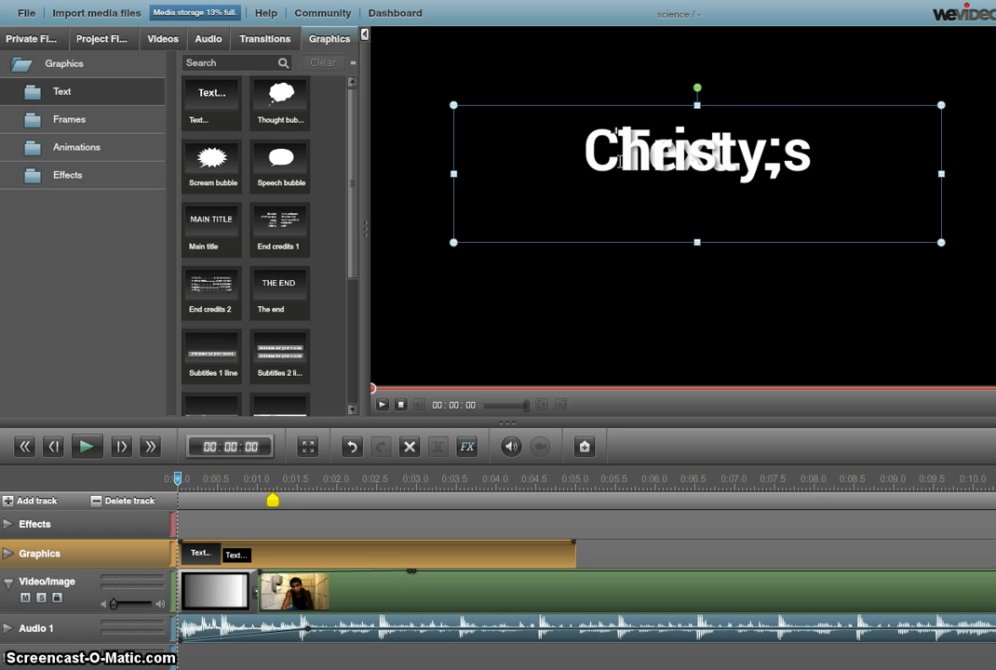
pyautogui.press('BackSpace')
pyautogui.press('BackSpace')
pyautogui.write("'s")
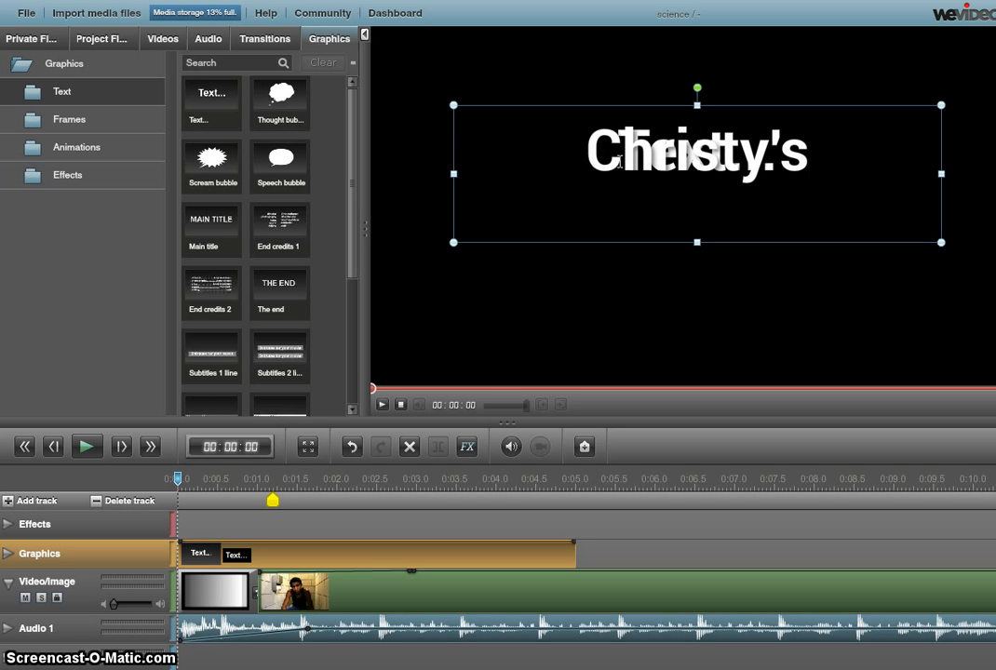
pyautogui.moveTo(863, 154); pyautogui.dragTo(424, 165)
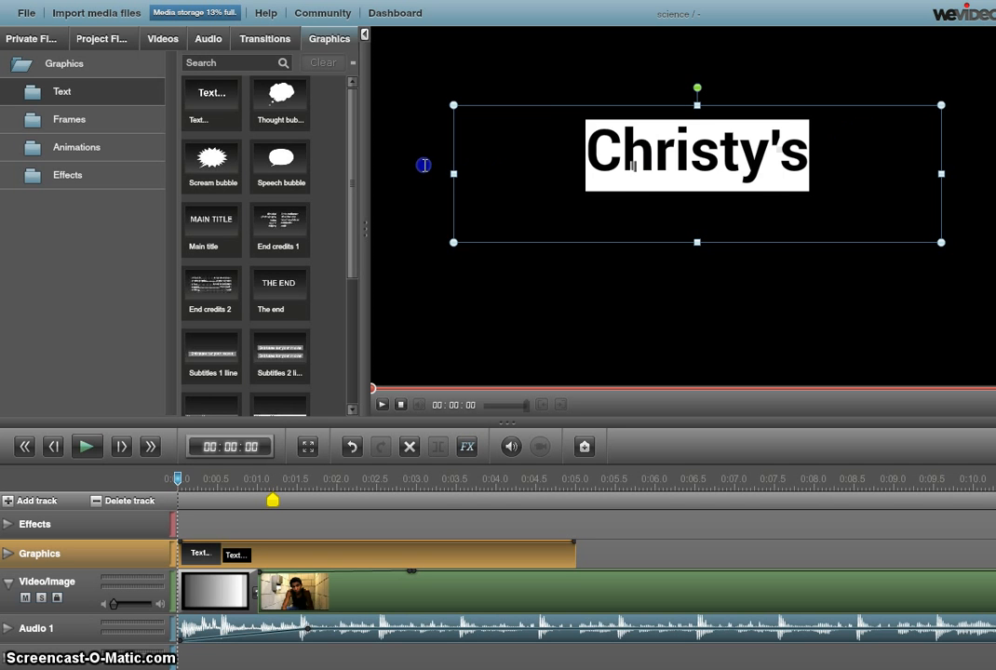
pyautogui.press('BackSpace')
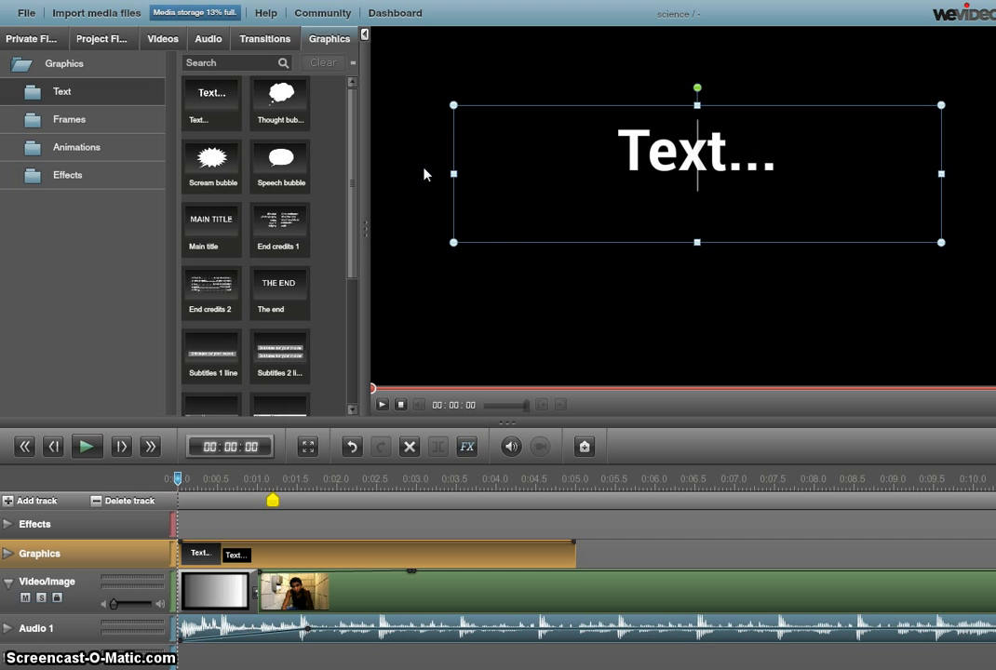
pyautogui.moveTo(851, 158); pyautogui.dragTo(459, 147)
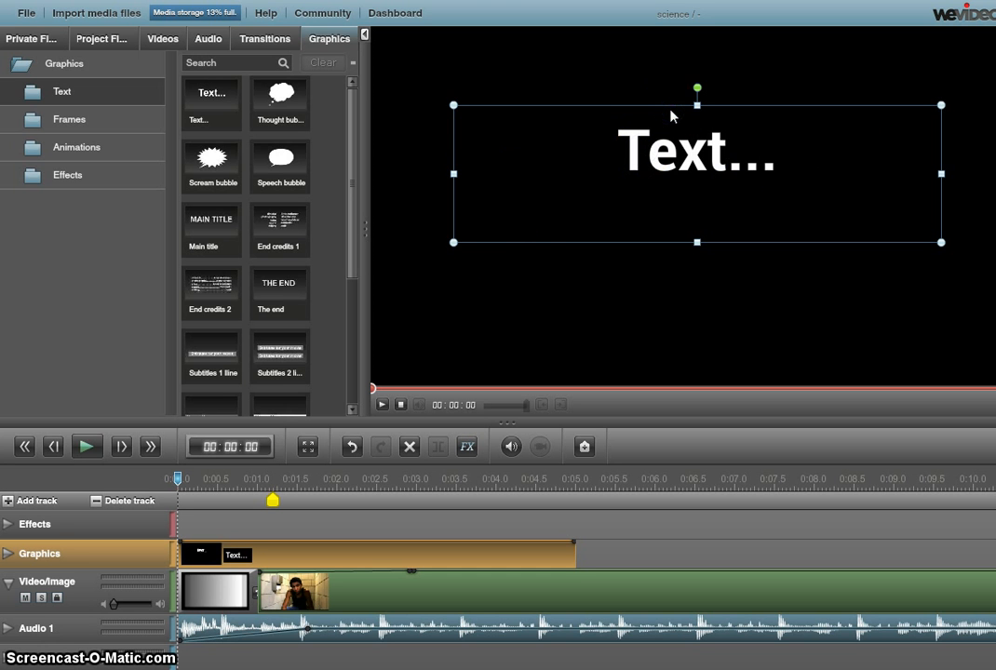
pyautogui.click(550, 585)
pyautogui.click(532, 553)
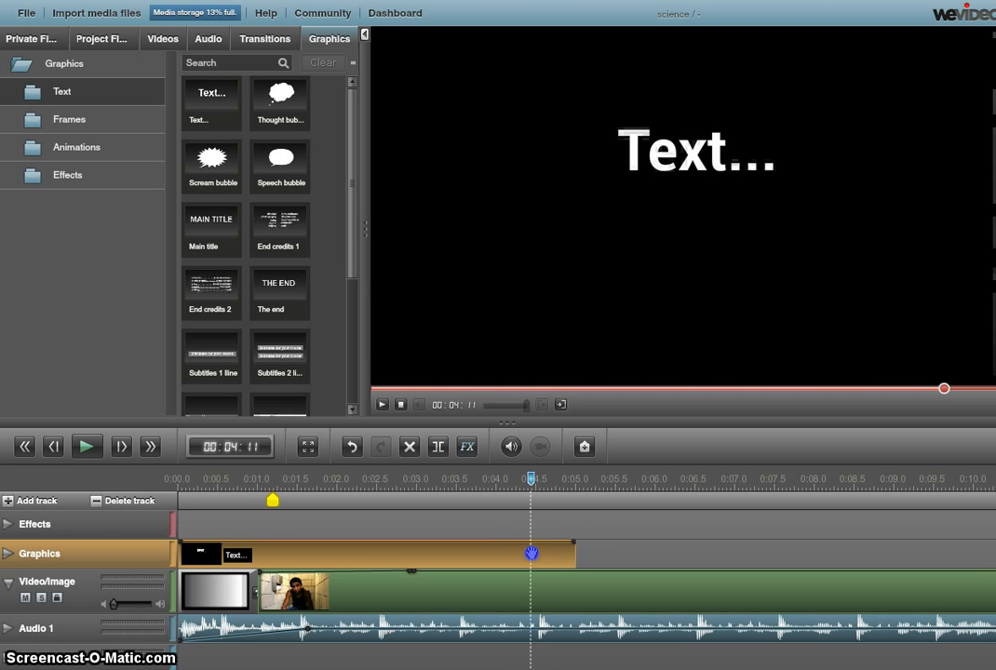
pyautogui.press('Delete')
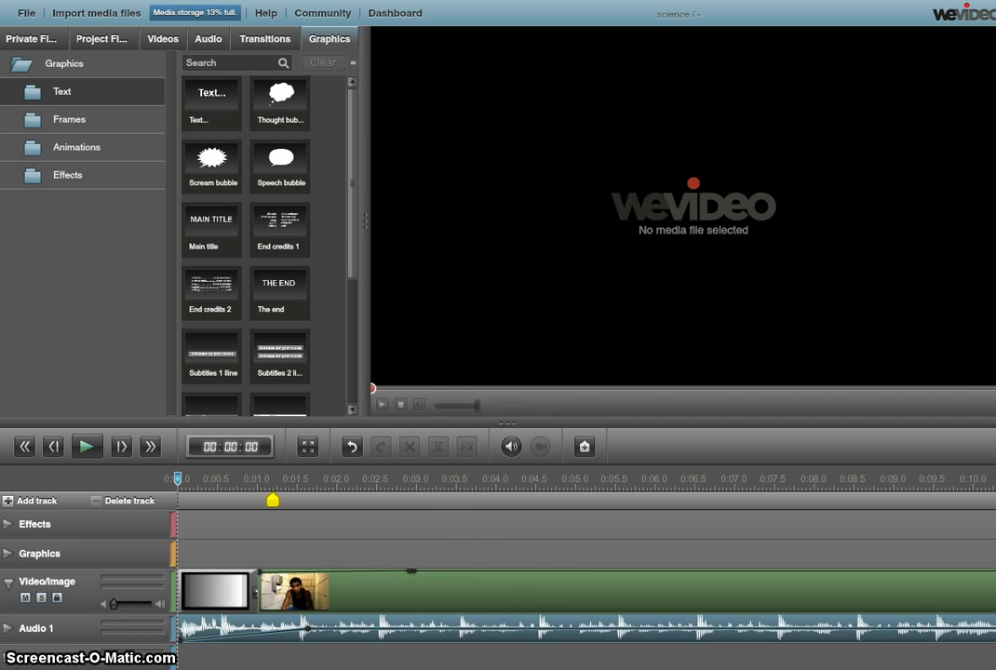
# Step: Put a text title reading 'Christy's Movie' at the Graphics track start and preview it
pyautogui.moveTo(213, 93); pyautogui.dragTo(218, 270)
pyautogui.moveTo(216, 521); pyautogui.dragTo(216, 549)
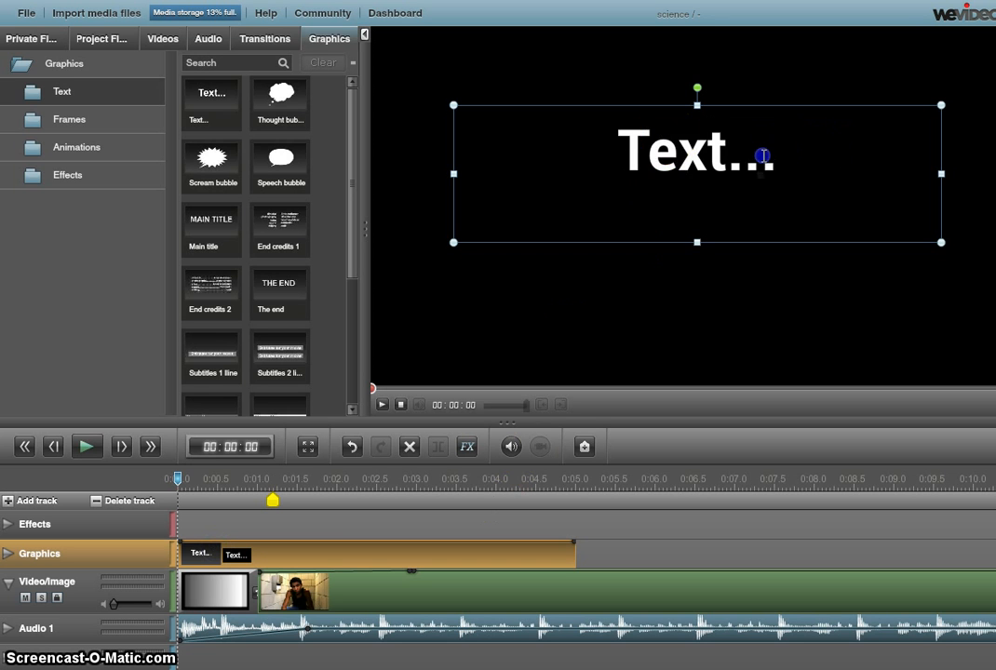
pyautogui.press('BackSpace')
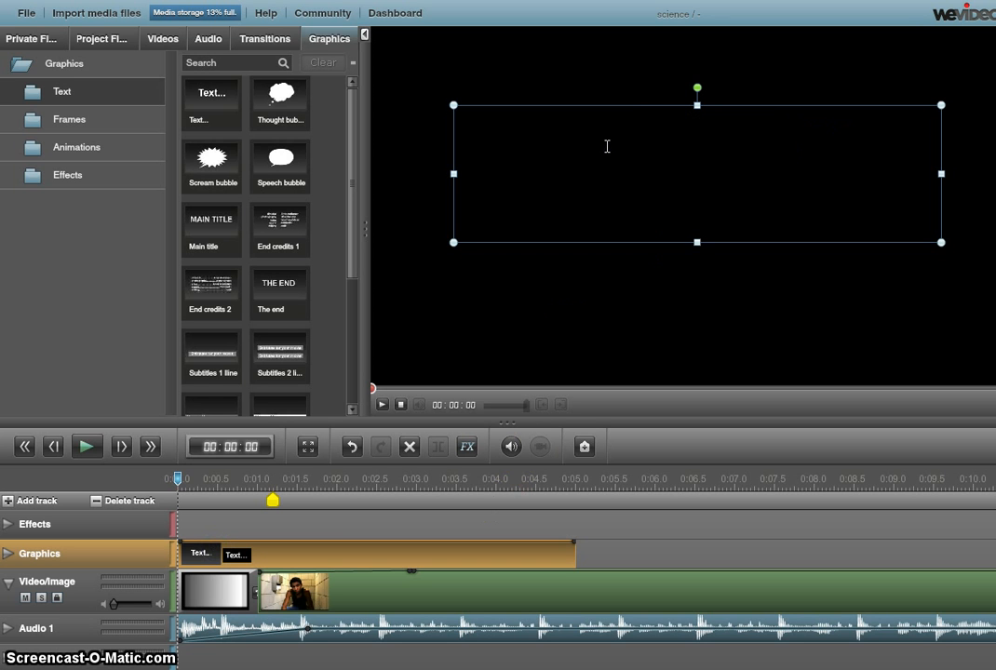
pyautogui.write('Chros')
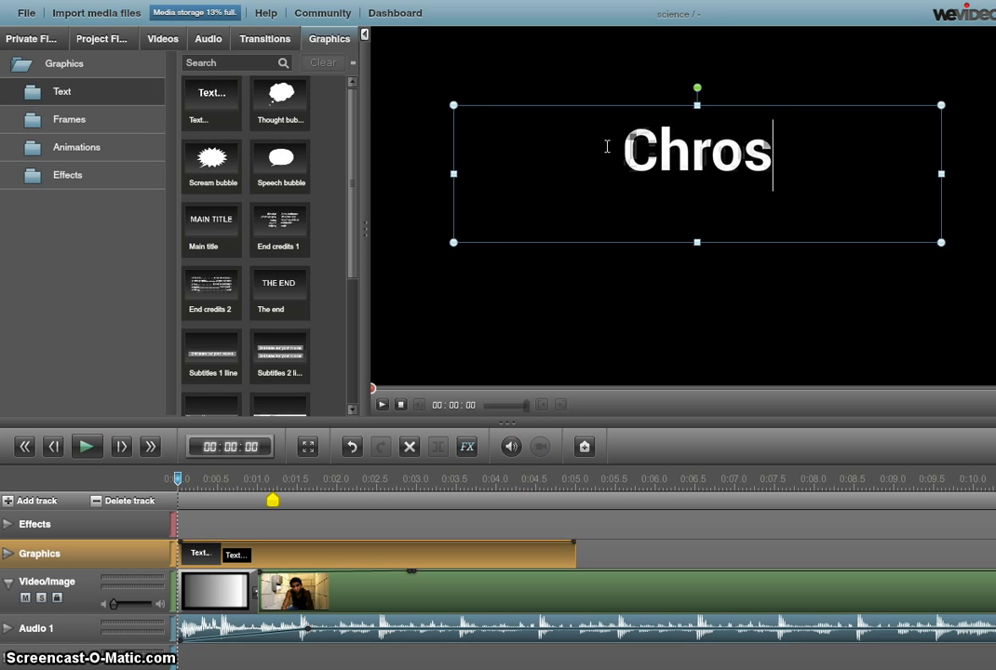
pyautogui.press('BackSpace')
pyautogui.press('BackSpace')
pyautogui.write('si')
pyautogui.press('BackSpace')
pyautogui.press('BackSpace')
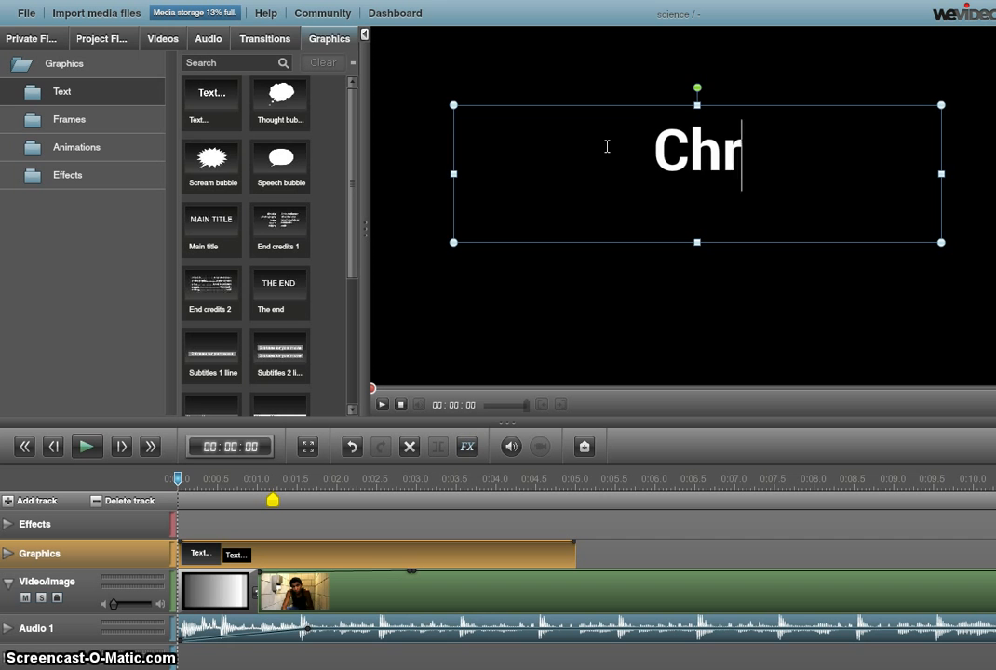
pyautogui.write("isty's ")
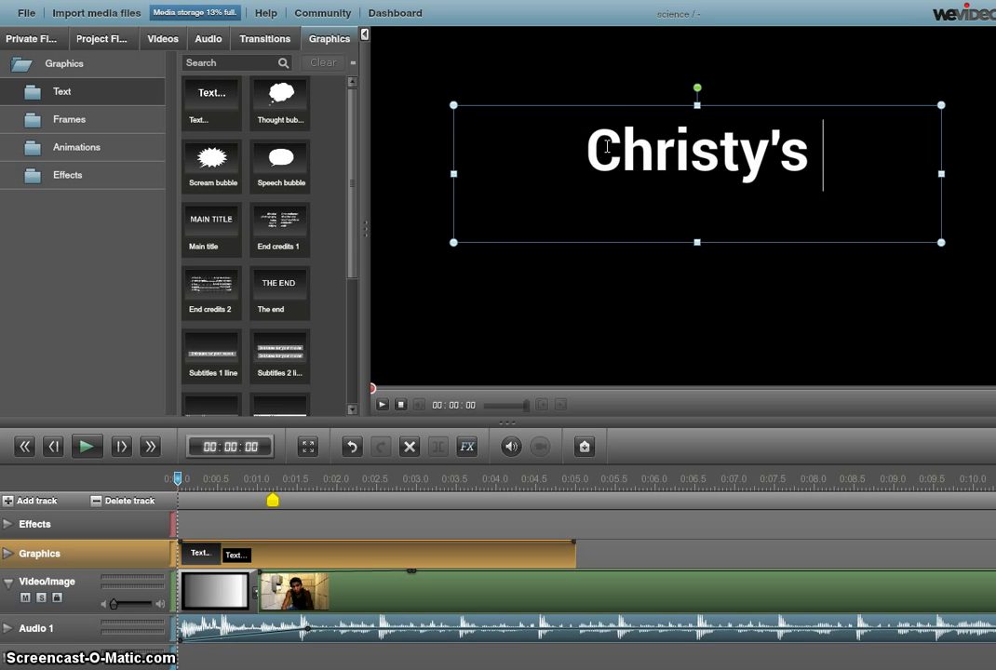
pyautogui.write('Movii')
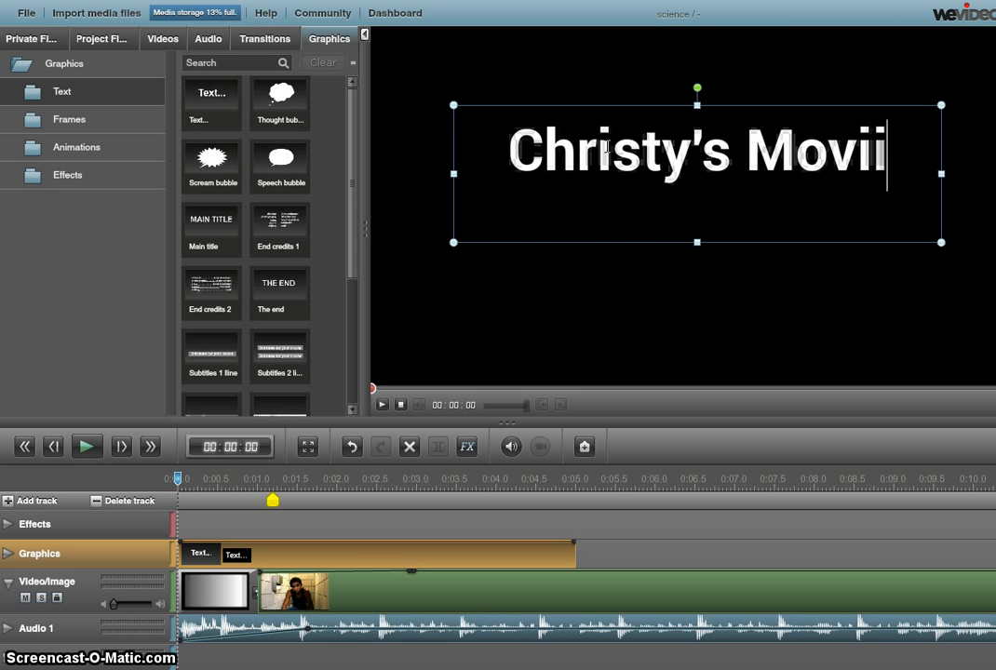
pyautogui.press('BackSpace')
pyautogui.write('e')
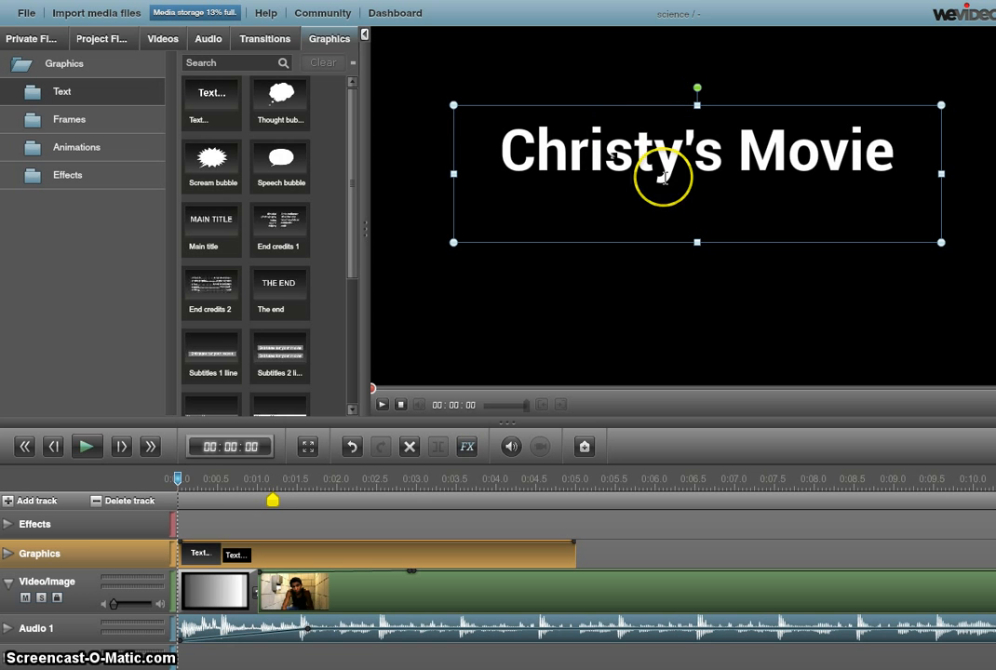
pyautogui.click(87, 452)
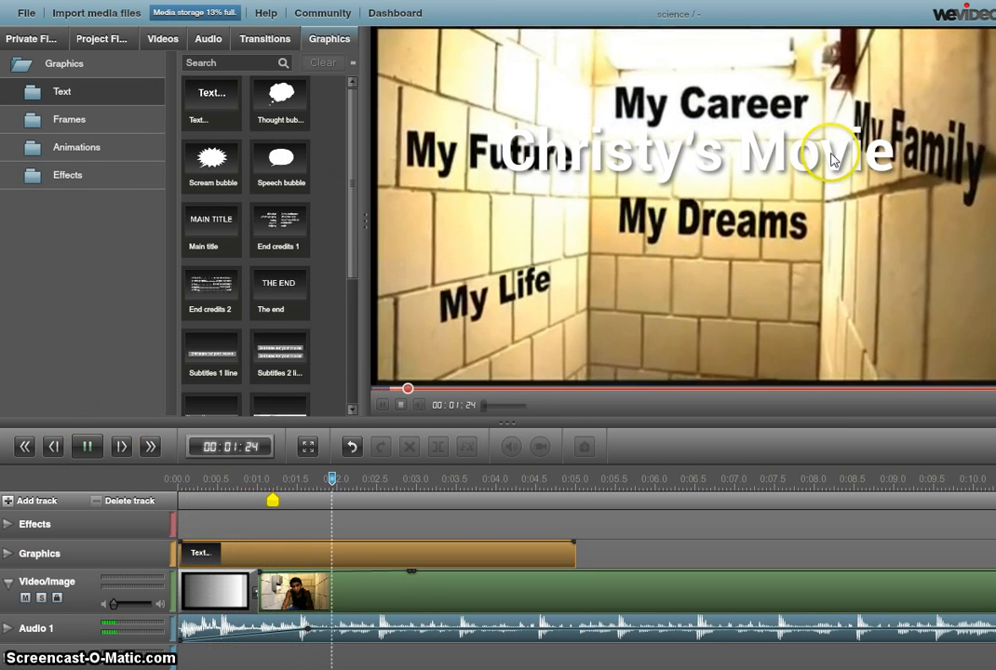
# Step: Trim the videoplayback clip so it ends at about 0:10 on the timeline
pyautogui.click(89, 445)
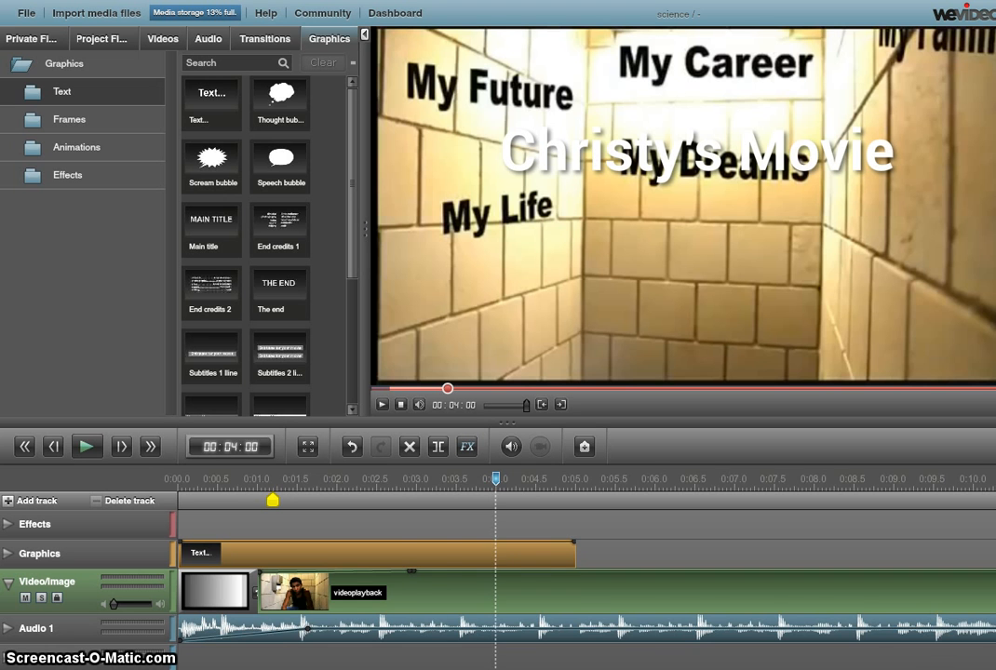
pyautogui.scroll(-4, 586, 559)
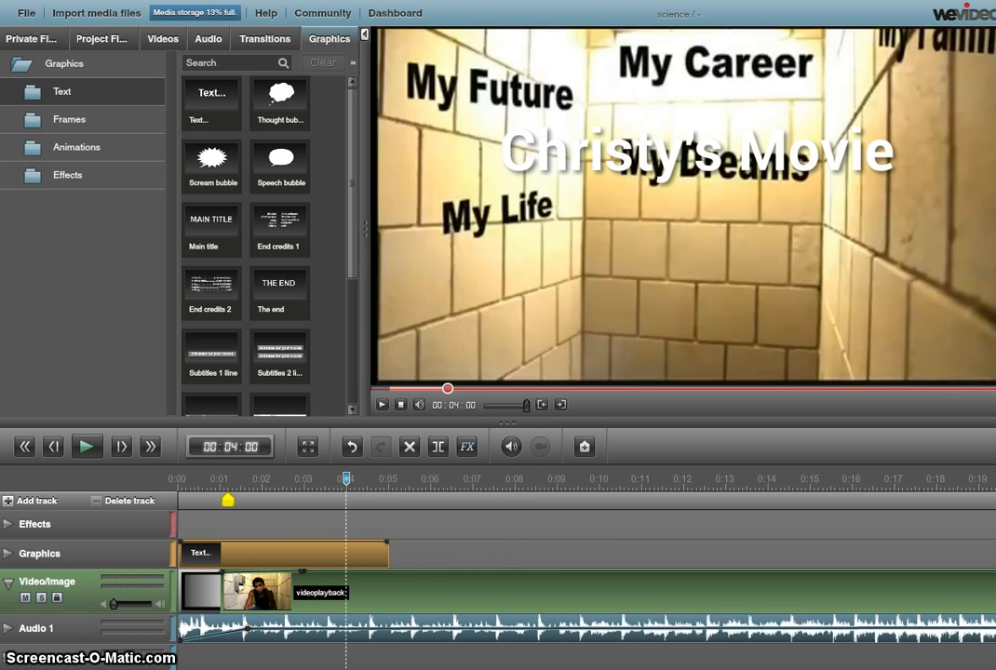
pyautogui.scroll(-2, 586, 559)
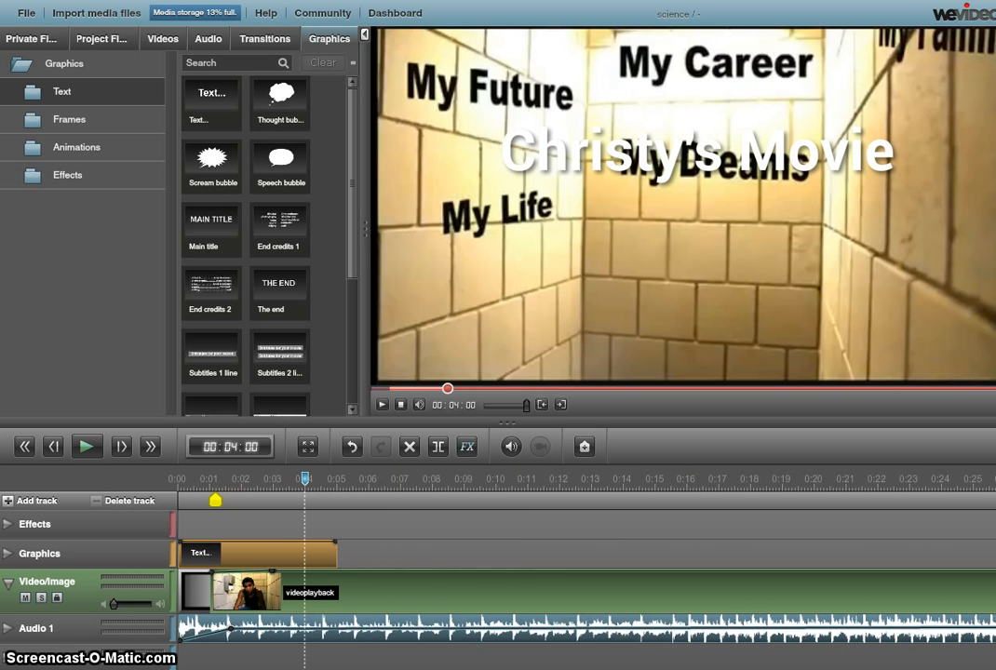
pyautogui.scroll(-4, 586, 559)
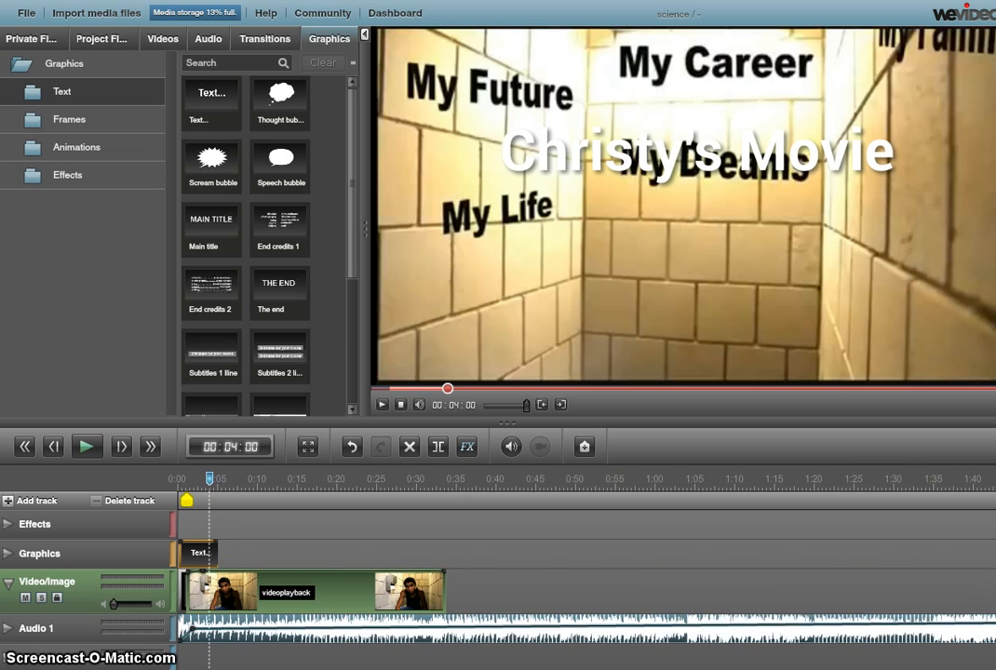
pyautogui.scroll(4, 796, 616)
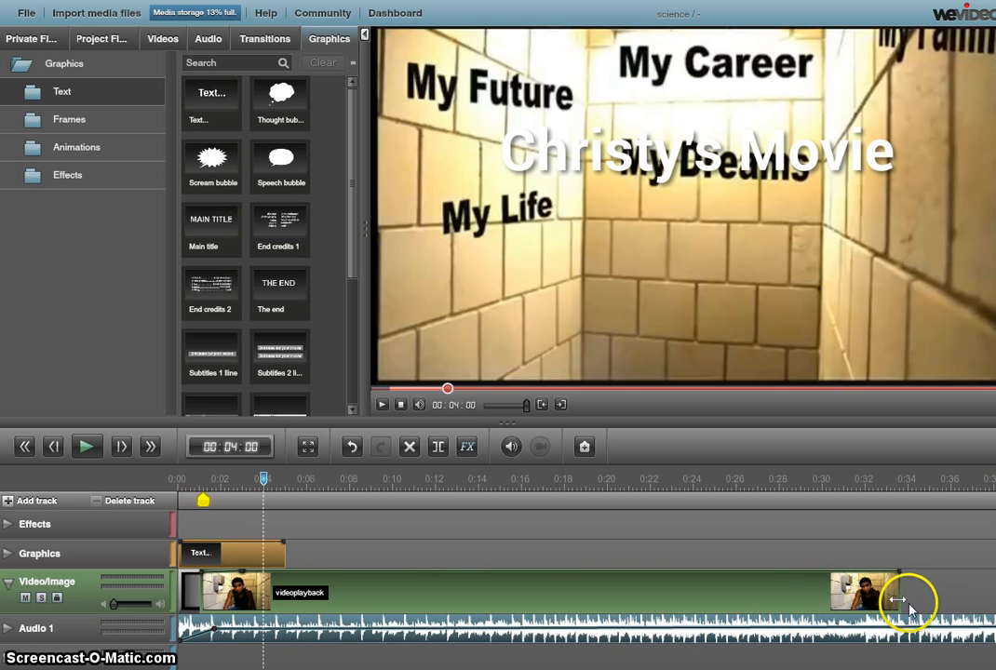
pyautogui.moveTo(901, 600); pyautogui.dragTo(400, 587)
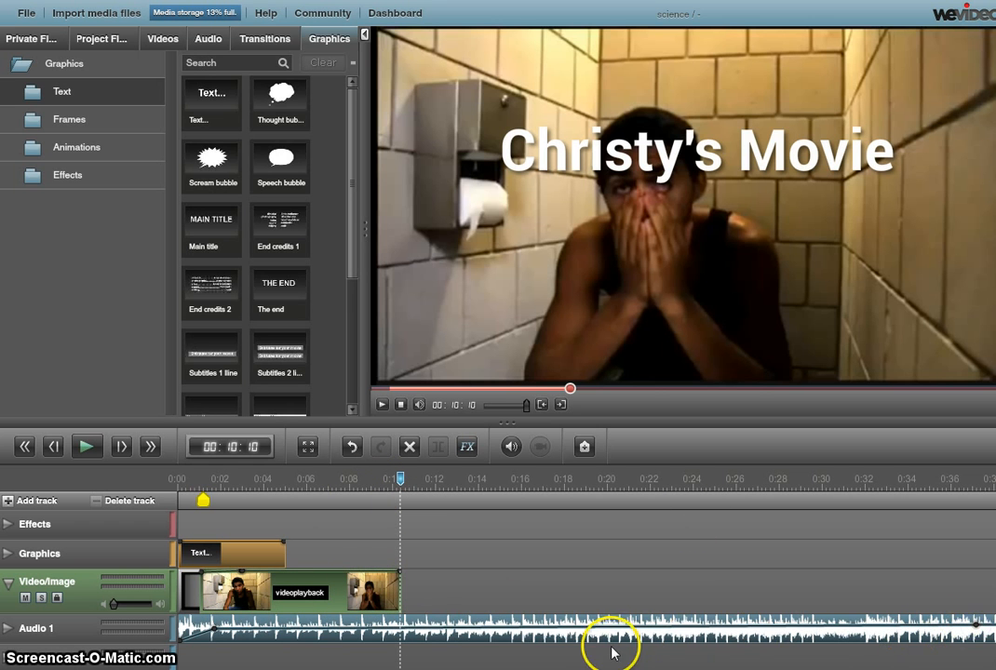
# Step: Cut the church music on Audio 1 so it ends at about 0:10, matching the video clip
pyautogui.click(430, 636)
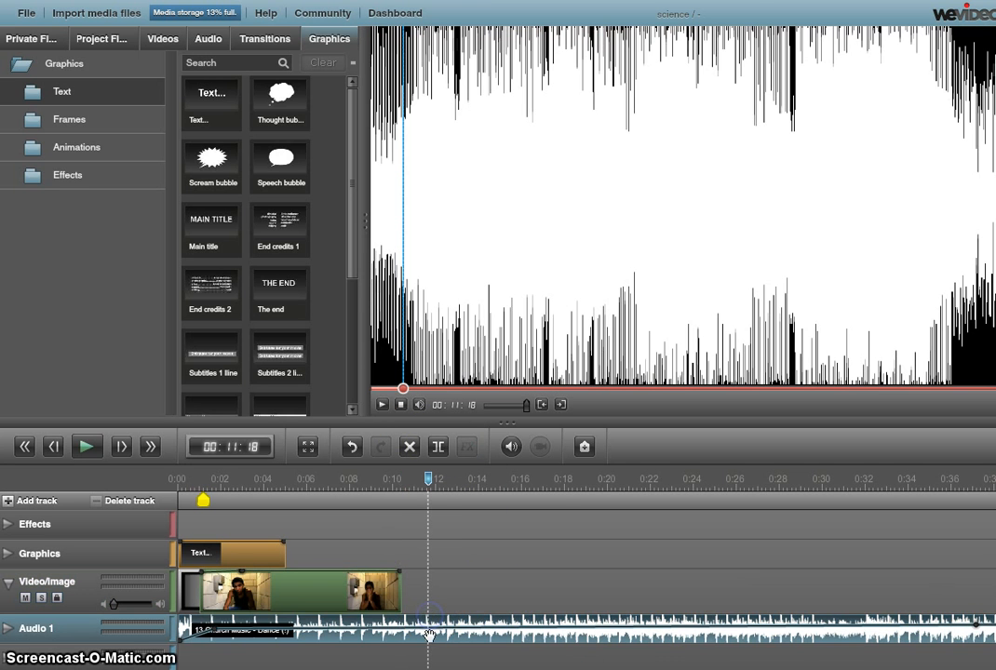
pyautogui.click(439, 450)
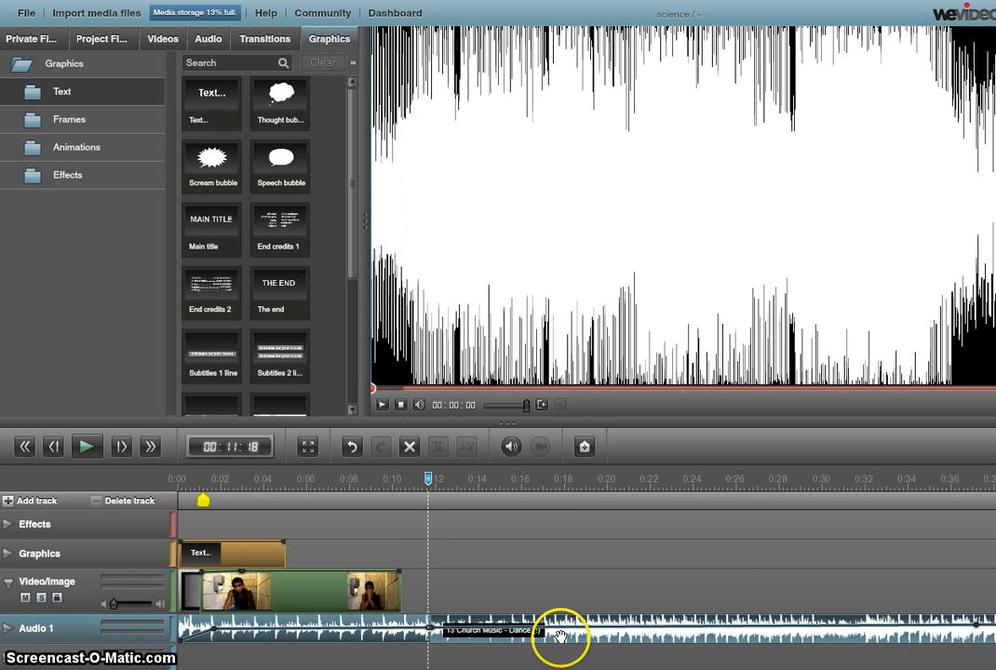
pyautogui.press('Delete')
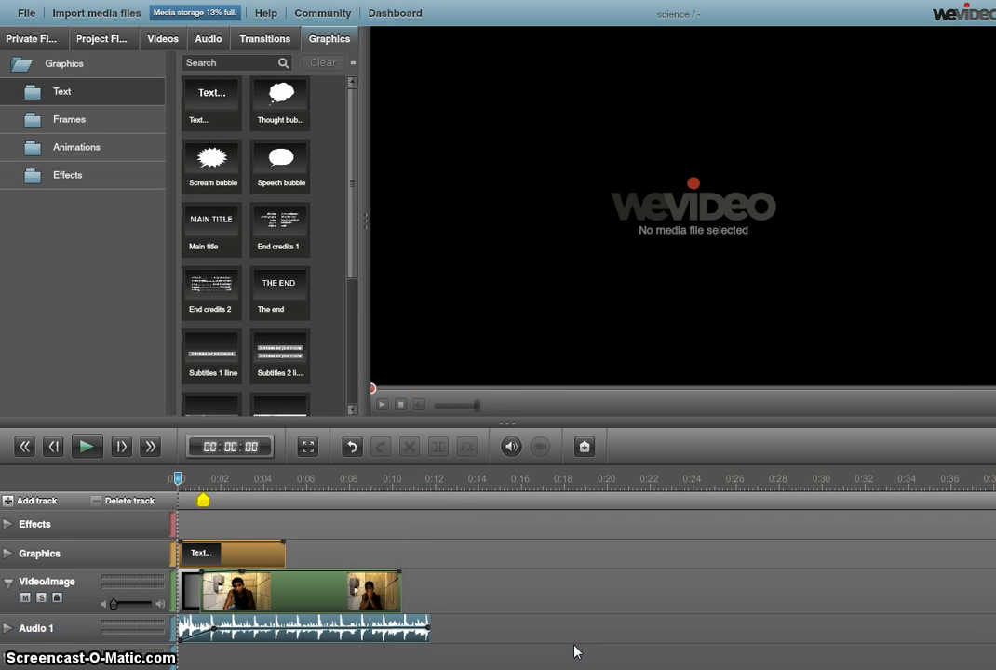
pyautogui.click(426, 635)
pyautogui.moveTo(426, 636); pyautogui.dragTo(405, 634)
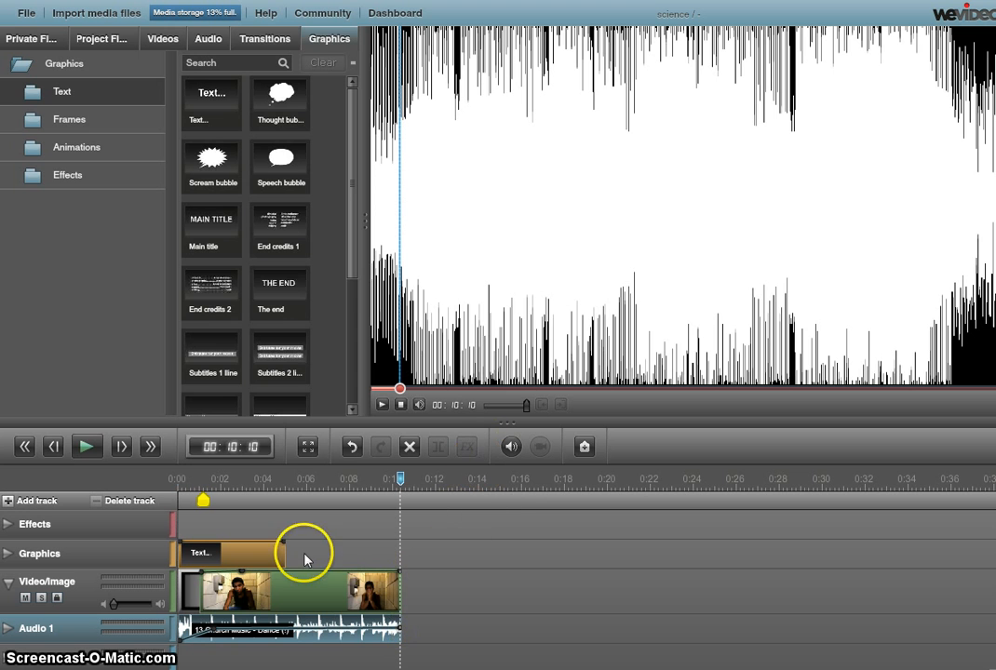
pyautogui.click(257, 45)
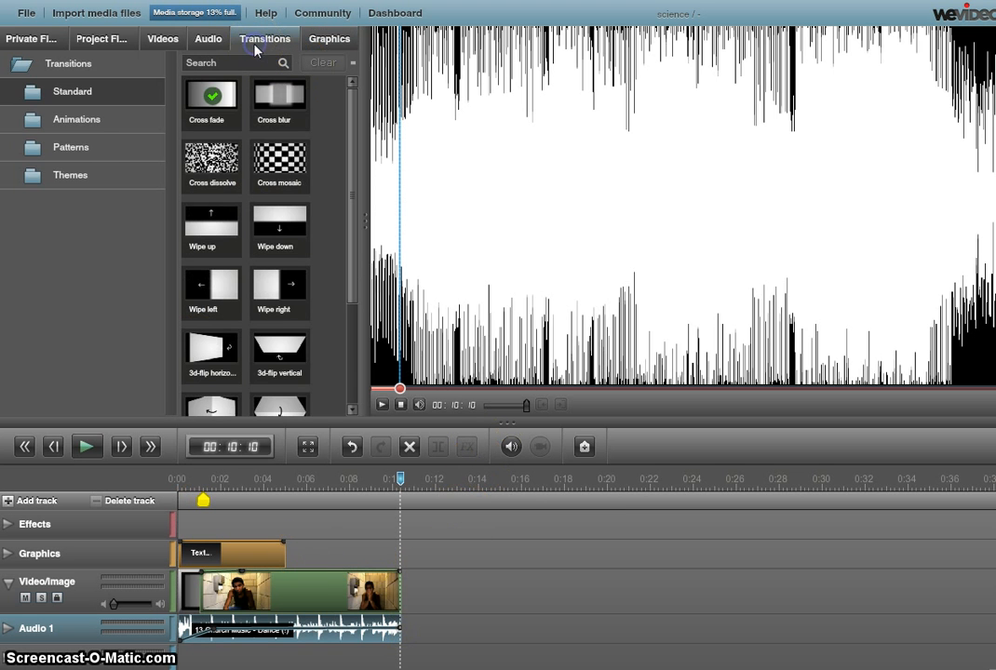
# Step: Place the Figurative stock clip Colorful Flowers Animation after videoplayback and preview the project
pyautogui.click(163, 38)
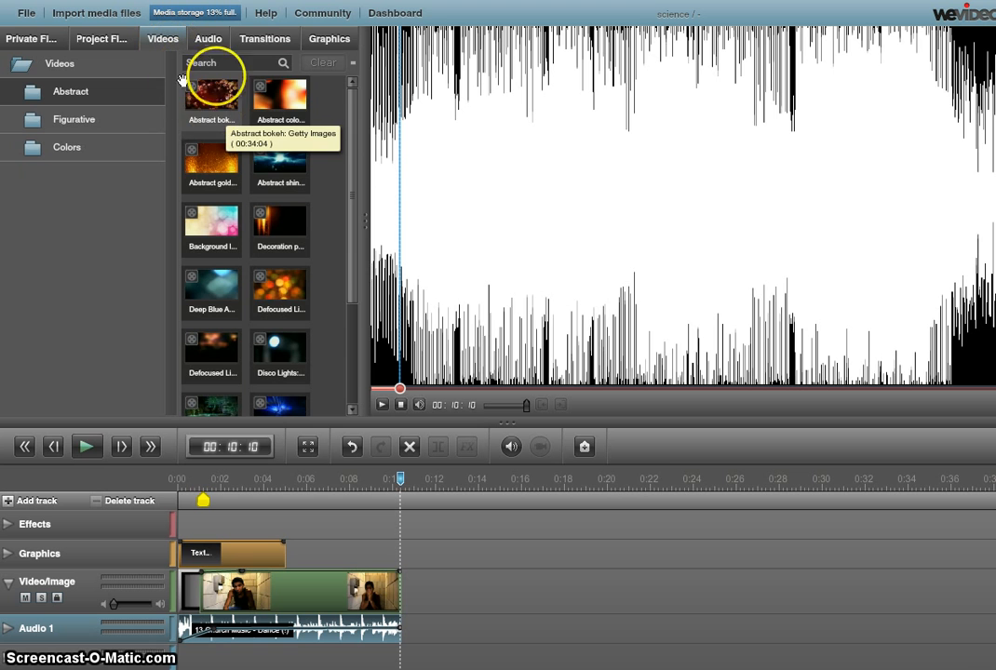
pyautogui.click(88, 129)
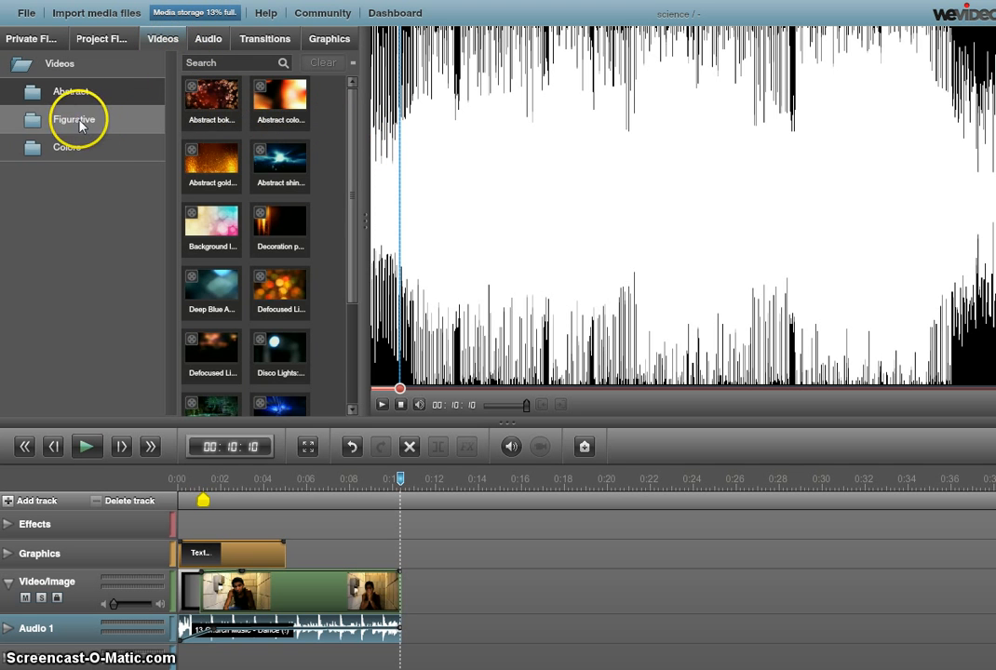
pyautogui.moveTo(231, 155); pyautogui.dragTo(449, 589)
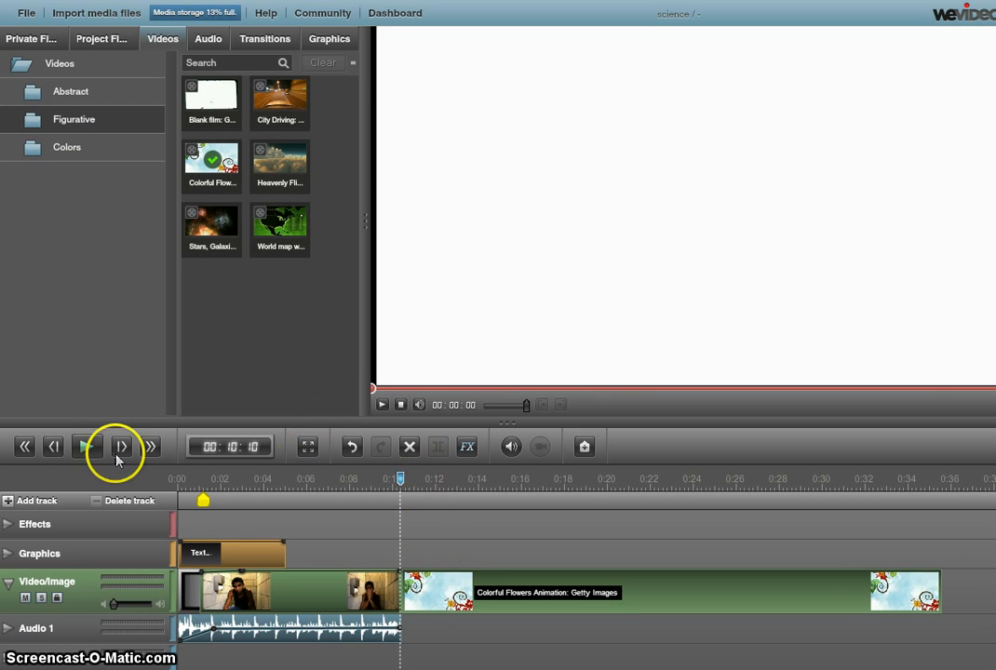
pyautogui.click(84, 451)
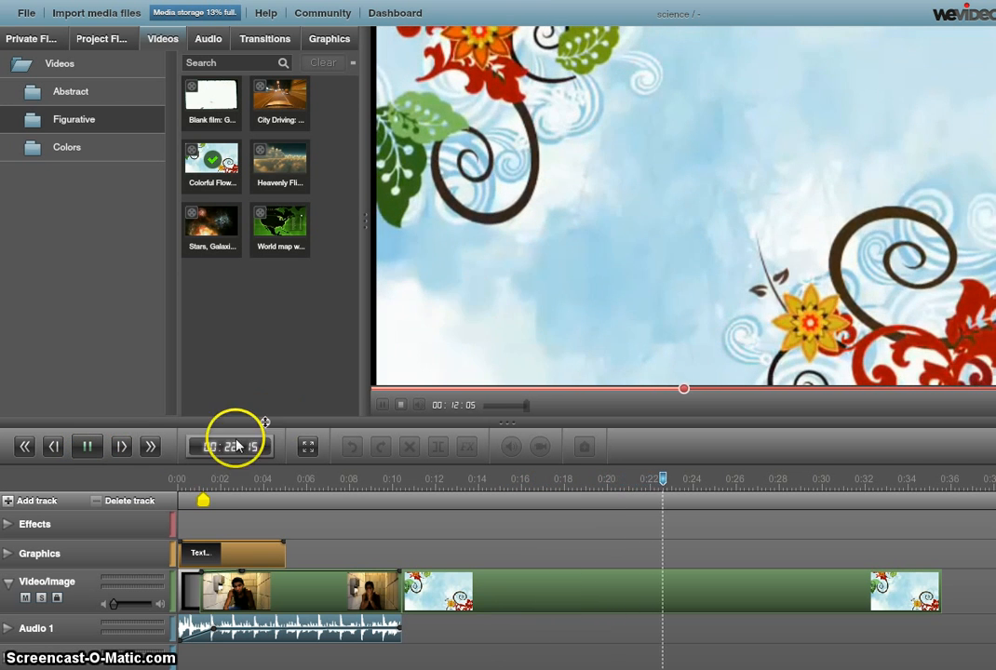
pyautogui.click(87, 447)
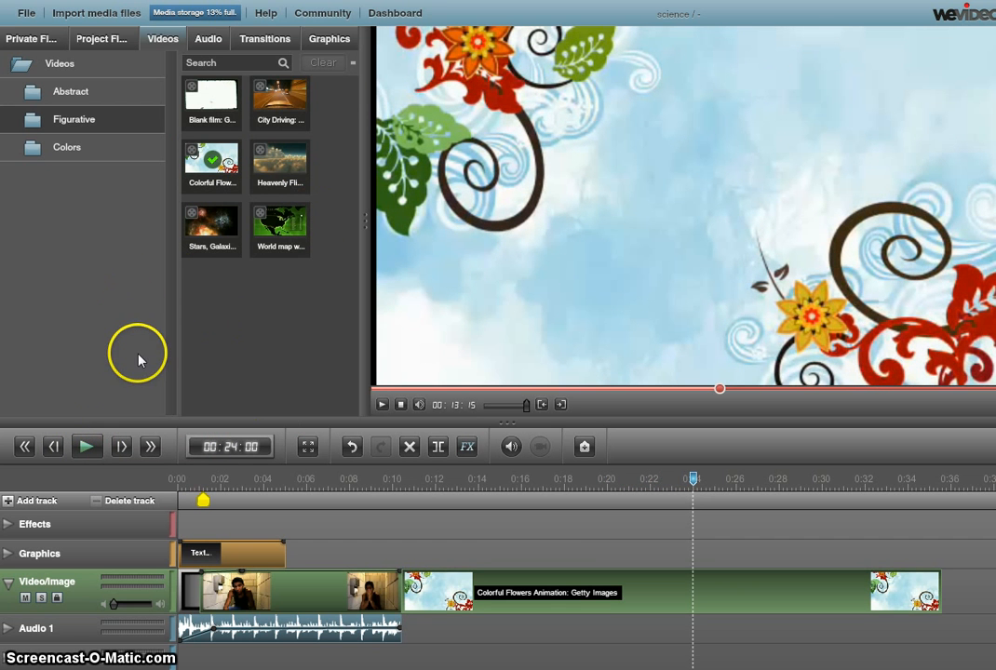
# Step: View and dismiss the editor Help guide, then show the private My Media files
pyautogui.click(265, 17)
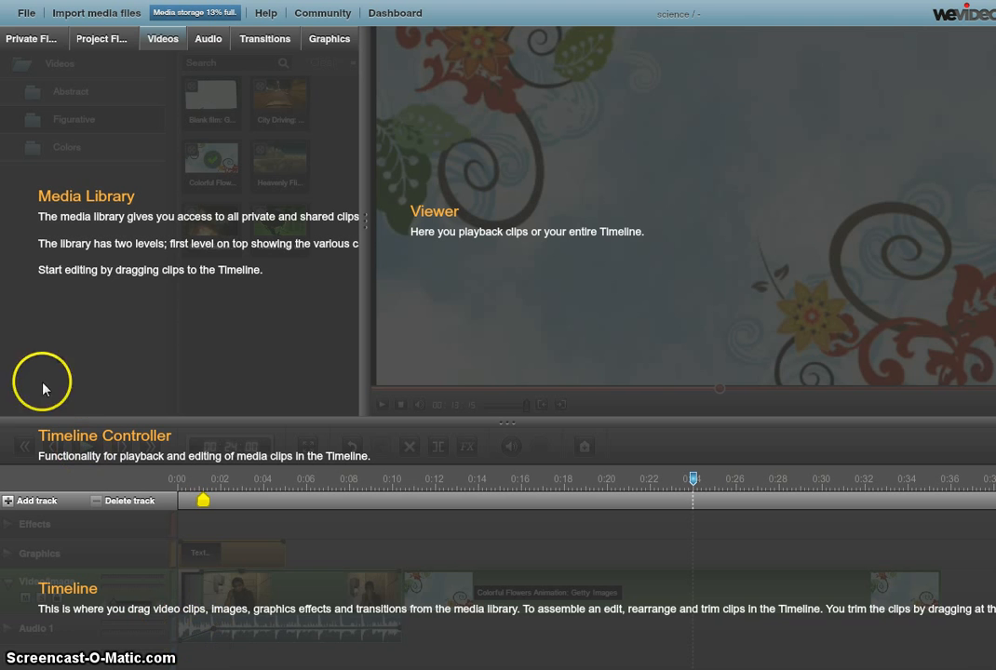
pyautogui.click(52, 44)
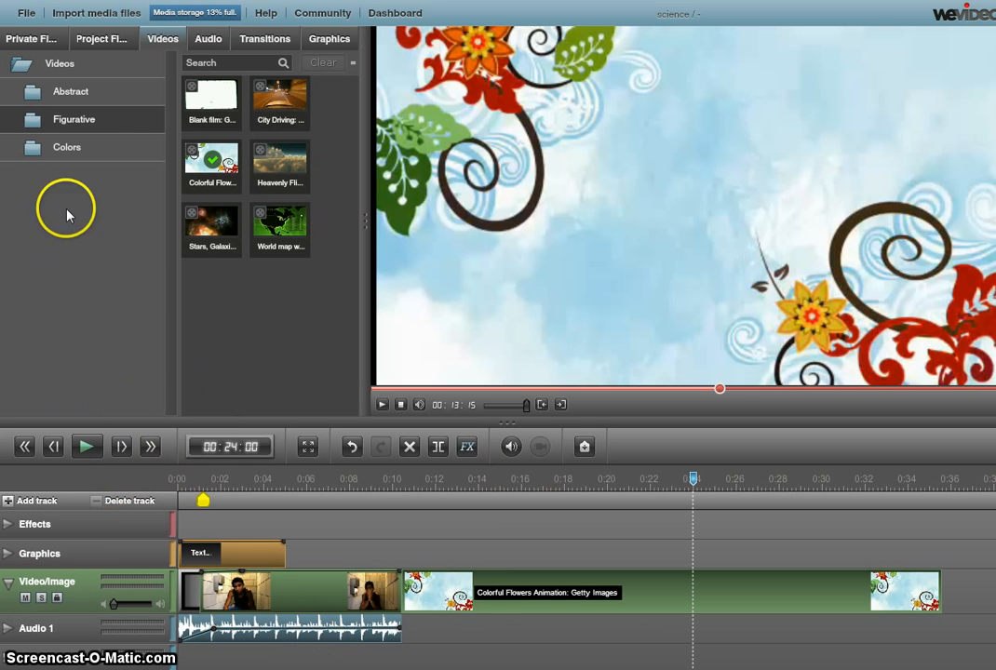
pyautogui.click(28, 38)
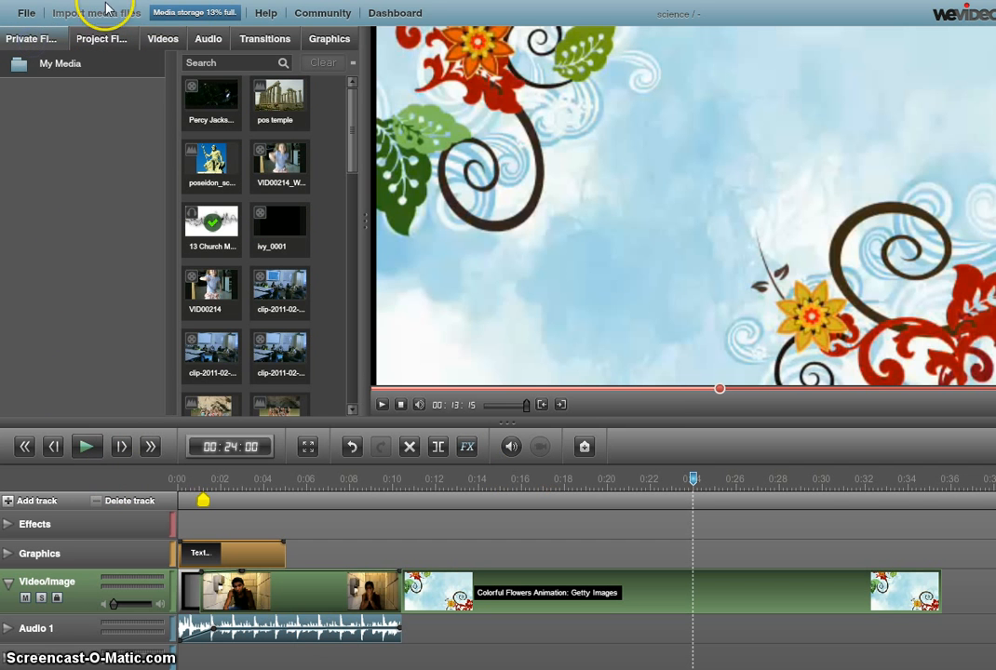
# Step: Return to the dashboard and open the Rafting project in the Olweus folder
pyautogui.click(396, 15)
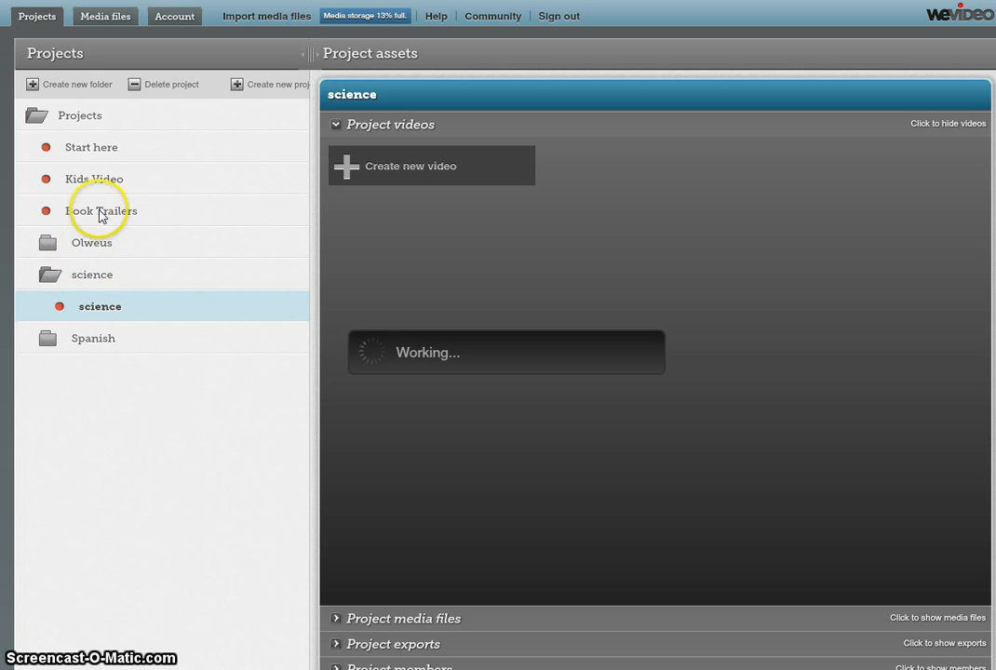
pyautogui.click(127, 184)
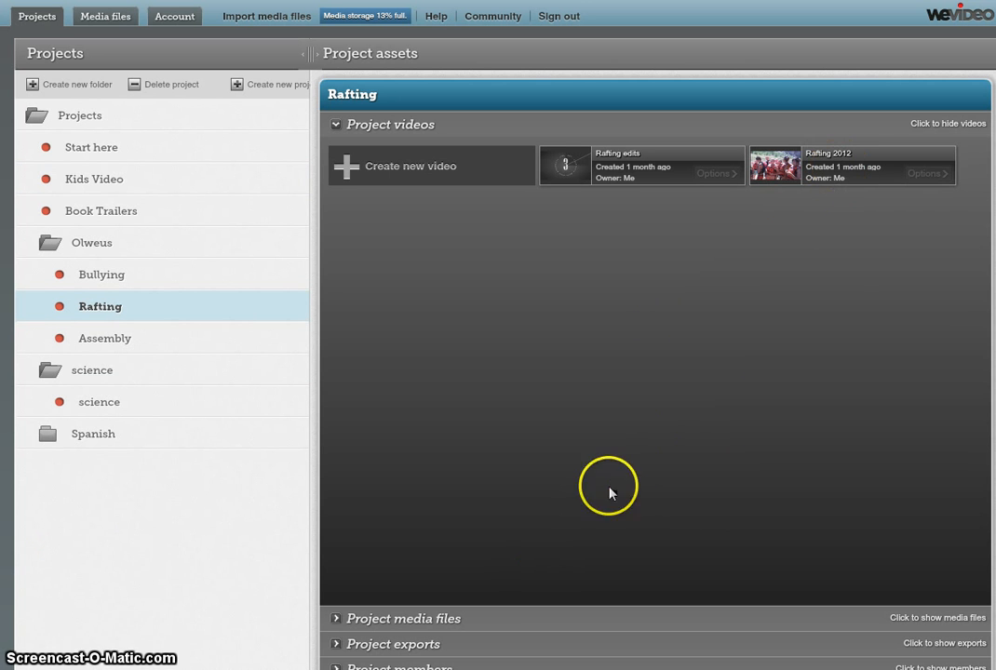
# Step: Export the Rafting 2012 video at 720p to the WeVideo account
pyautogui.click(939, 183)
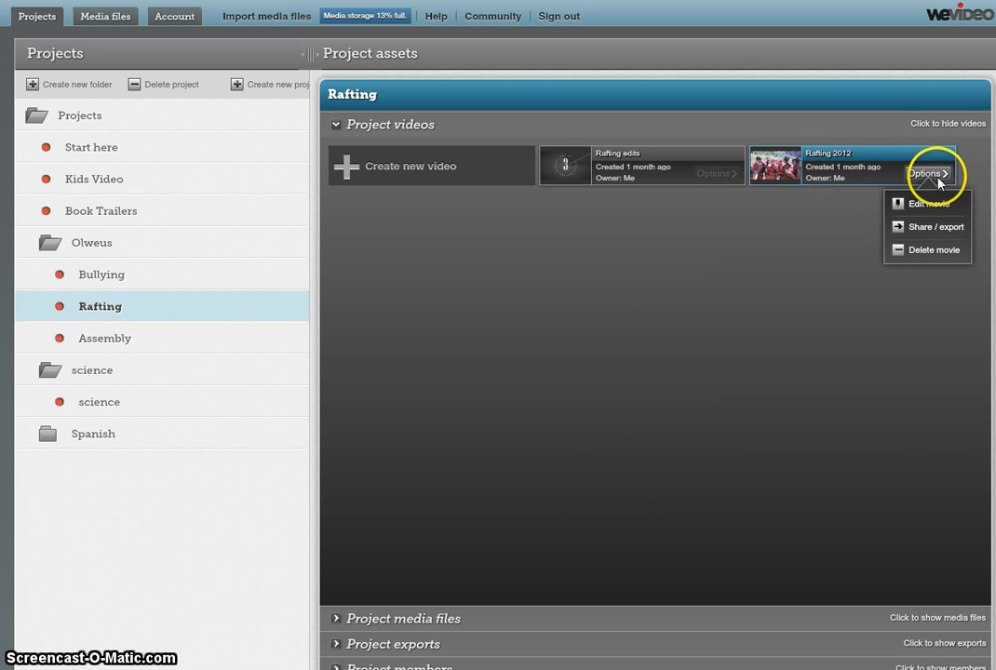
pyautogui.click(951, 232)
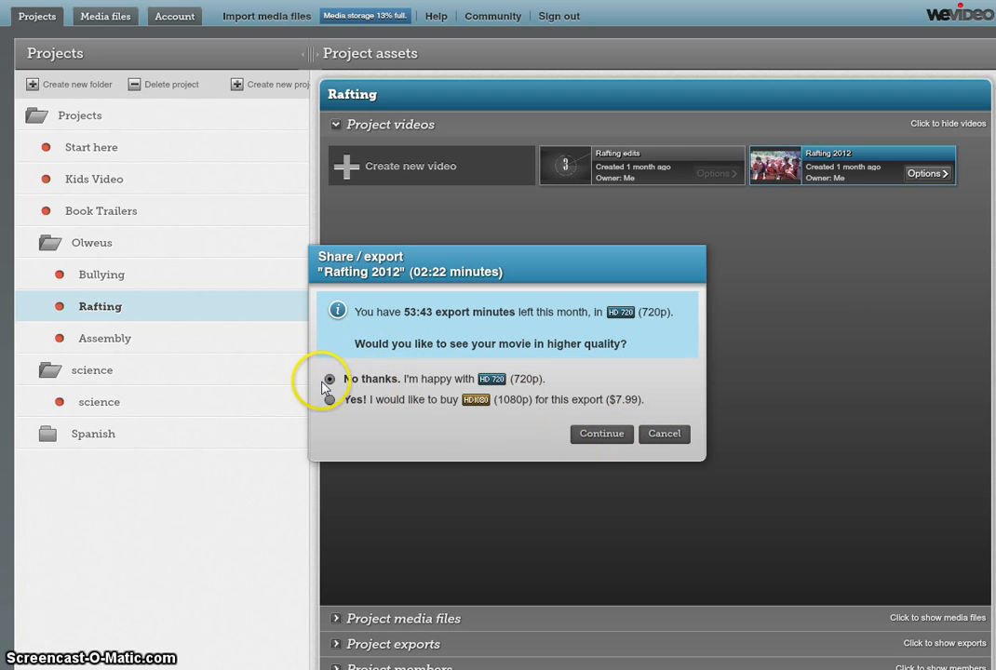
pyautogui.click(610, 435)
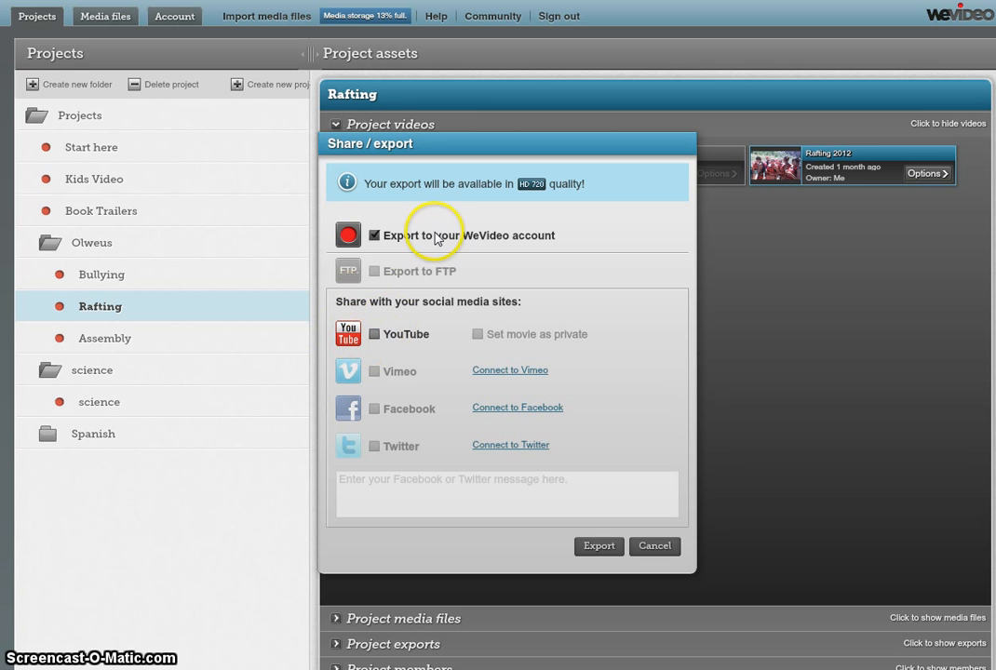
pyautogui.click(597, 551)
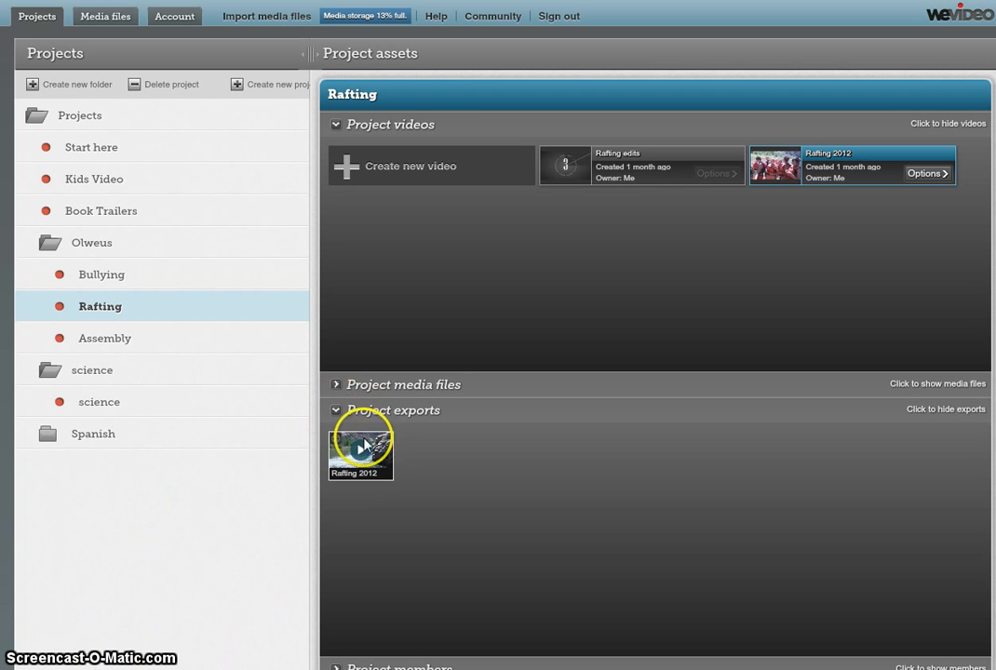
# Step: Download the exported Rafting2012.mp4 and collapse the Project videos section
pyautogui.click(383, 468)
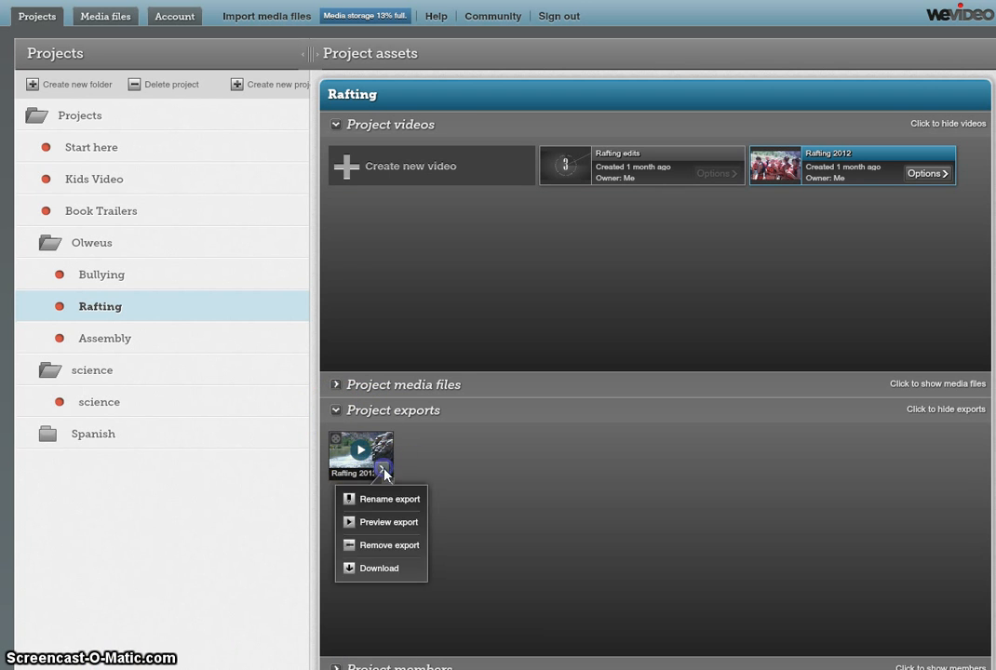
pyautogui.click(379, 567)
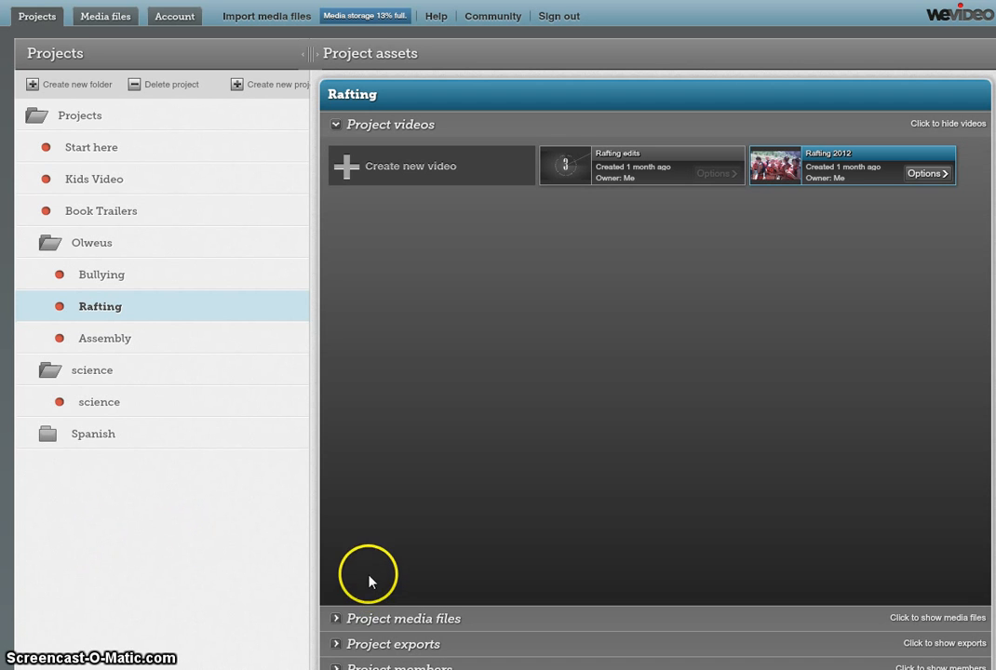
pyautogui.click(334, 126)
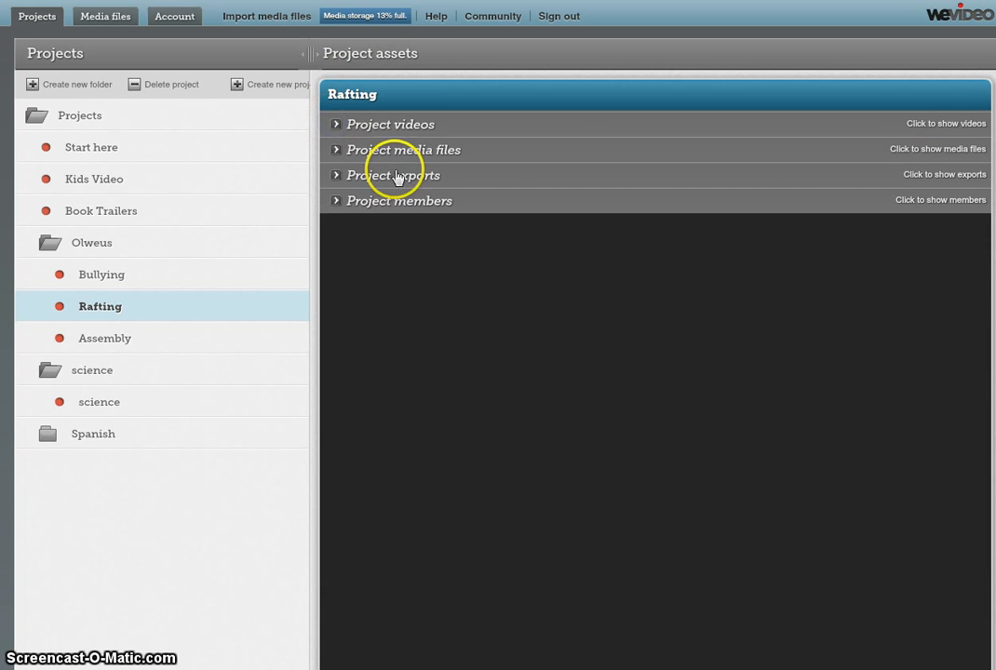
# Step: Invite a WeVideo user, found by searching their surname, as a Rafting project member
pyautogui.click(336, 207)
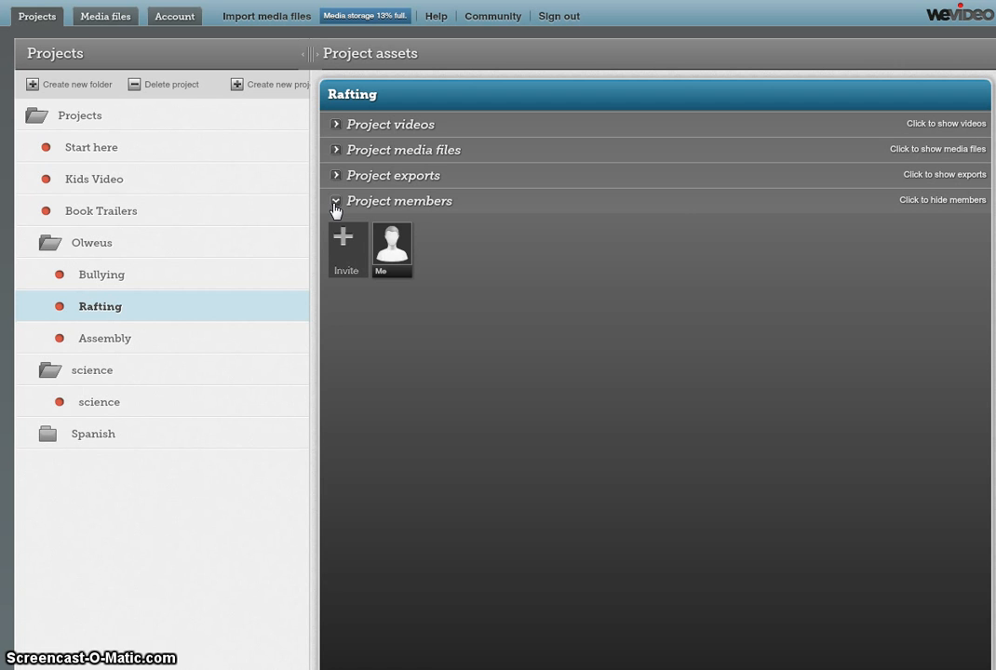
pyautogui.click(344, 238)
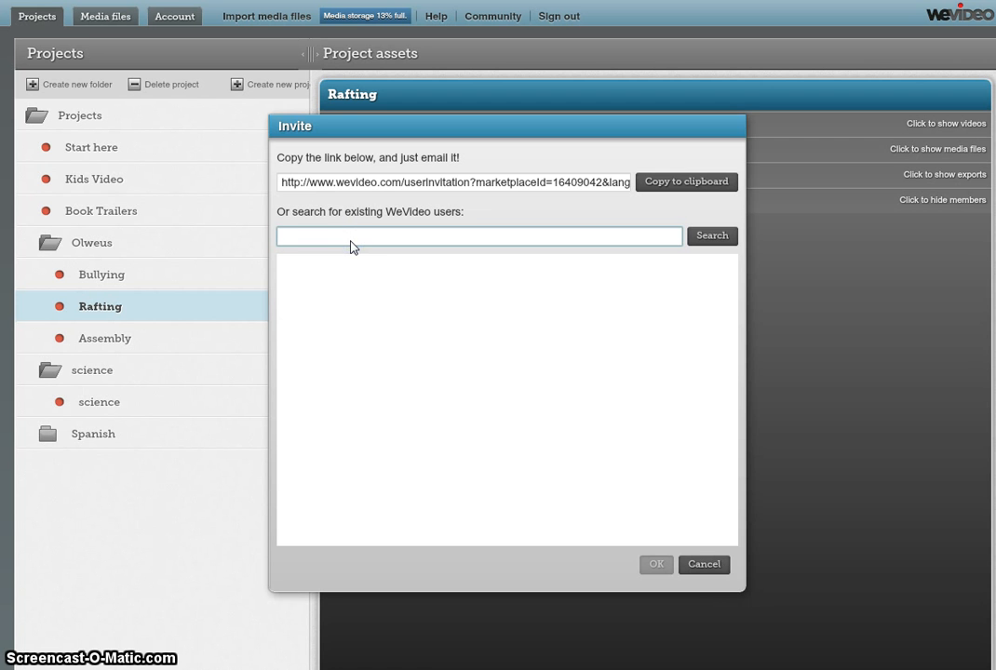
pyautogui.click(367, 240)
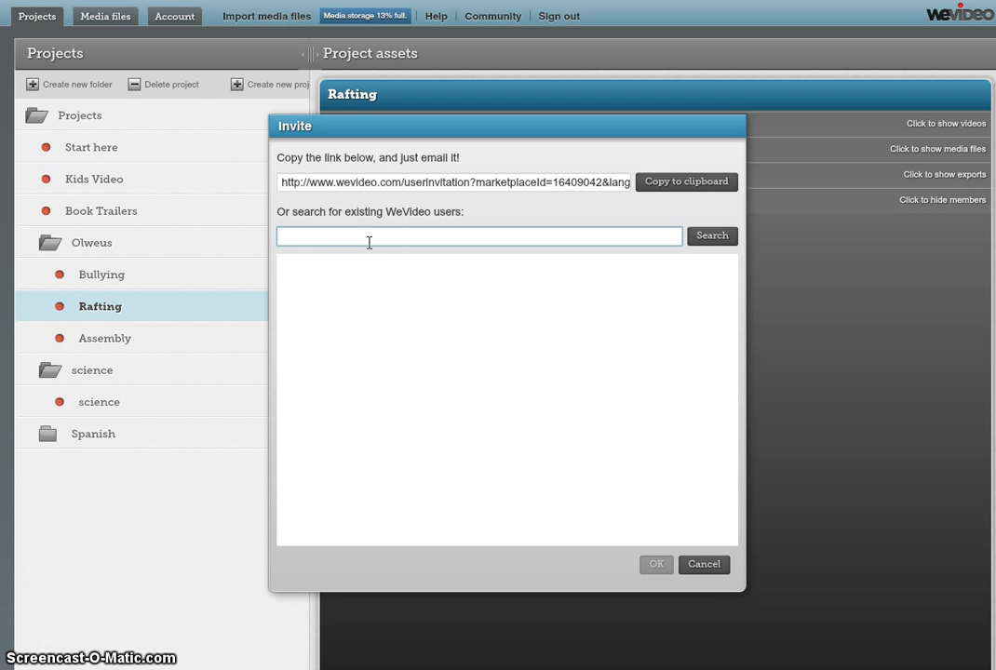
pyautogui.write('barela')
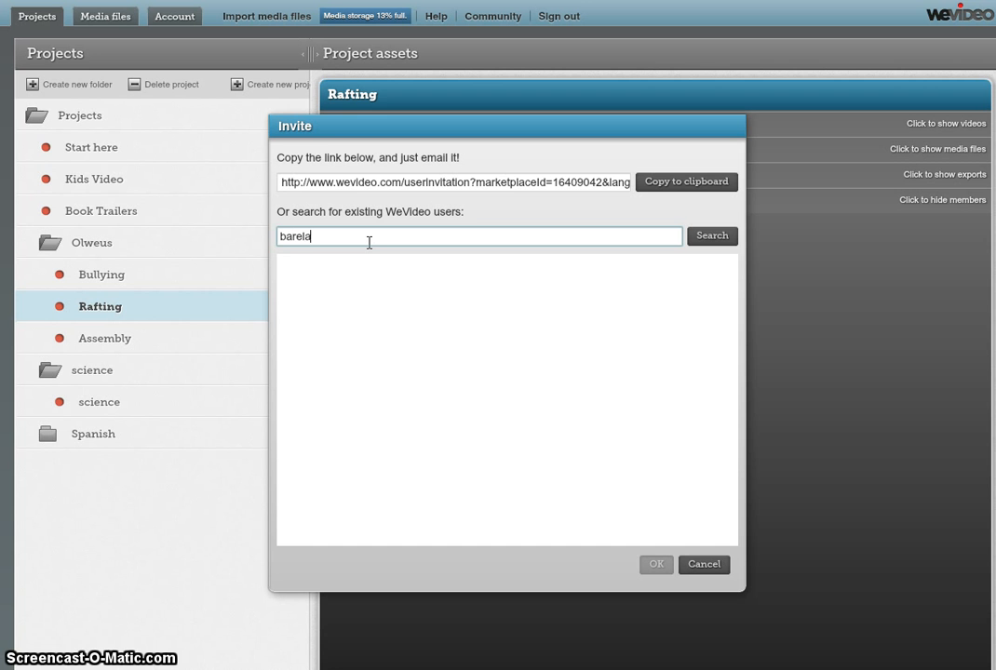
pyautogui.click(711, 237)
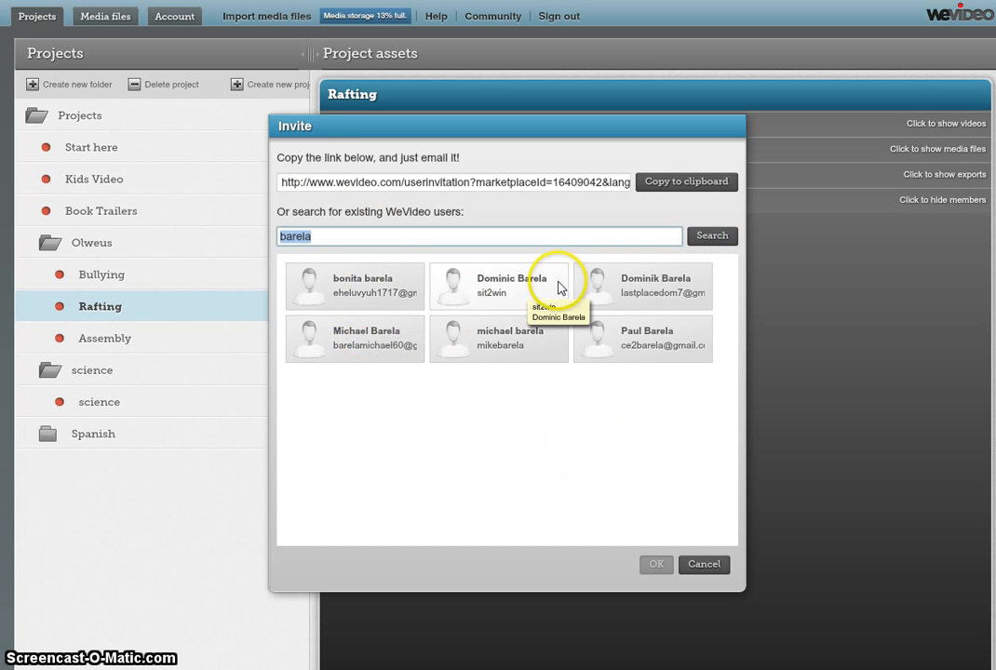
pyautogui.click(380, 353)
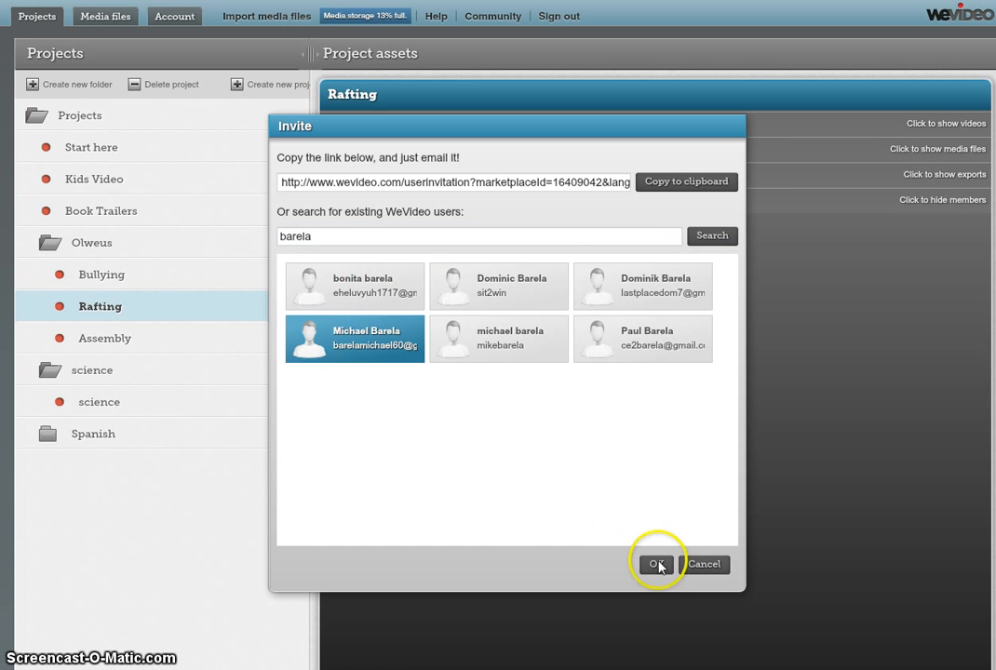
pyautogui.click(671, 566)
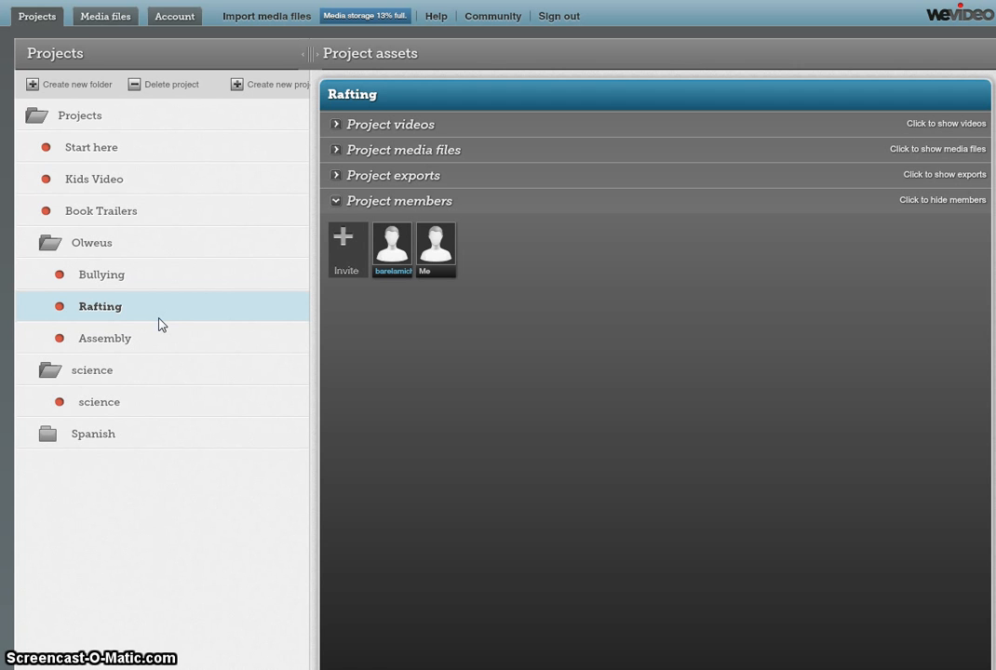
pyautogui.click(191, 537)
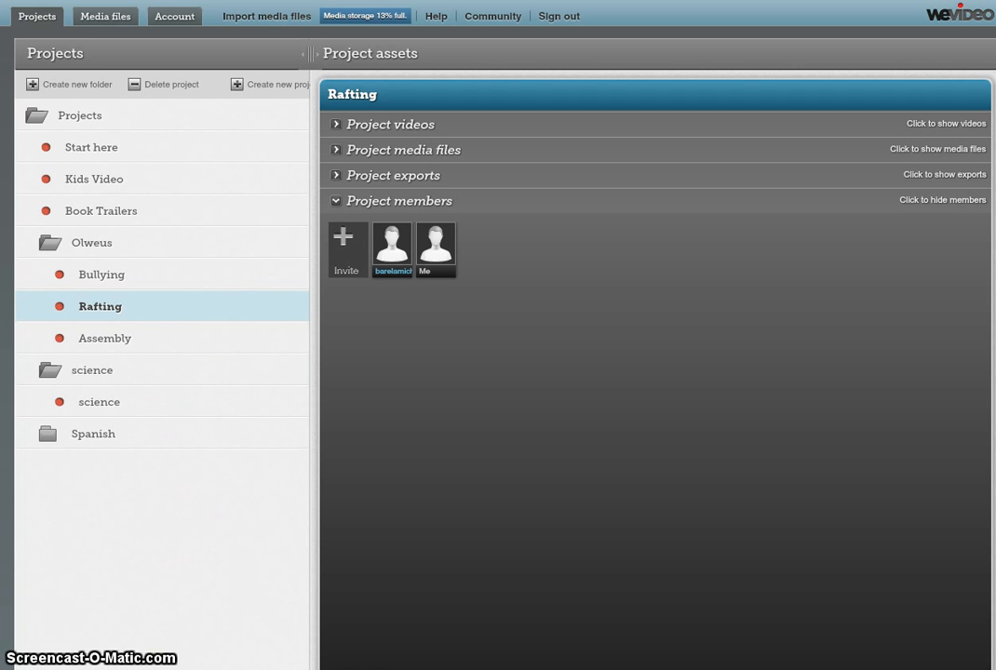